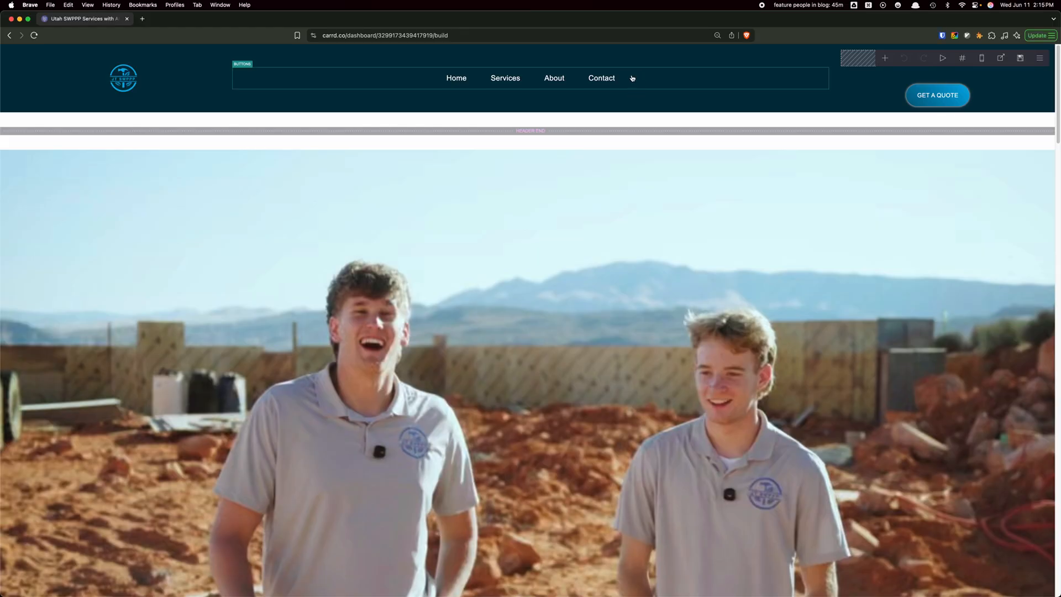
- Inspect the header's navigation buttons, its columns container, the menu icon element and the list of elements that can be added
left_click(632, 79)
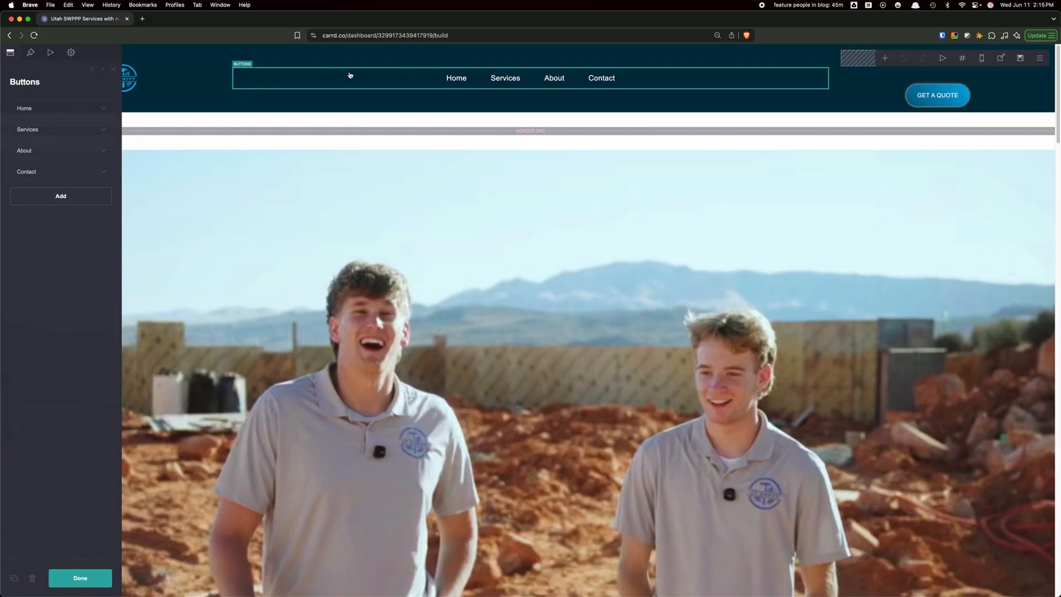
left_click(196, 107)
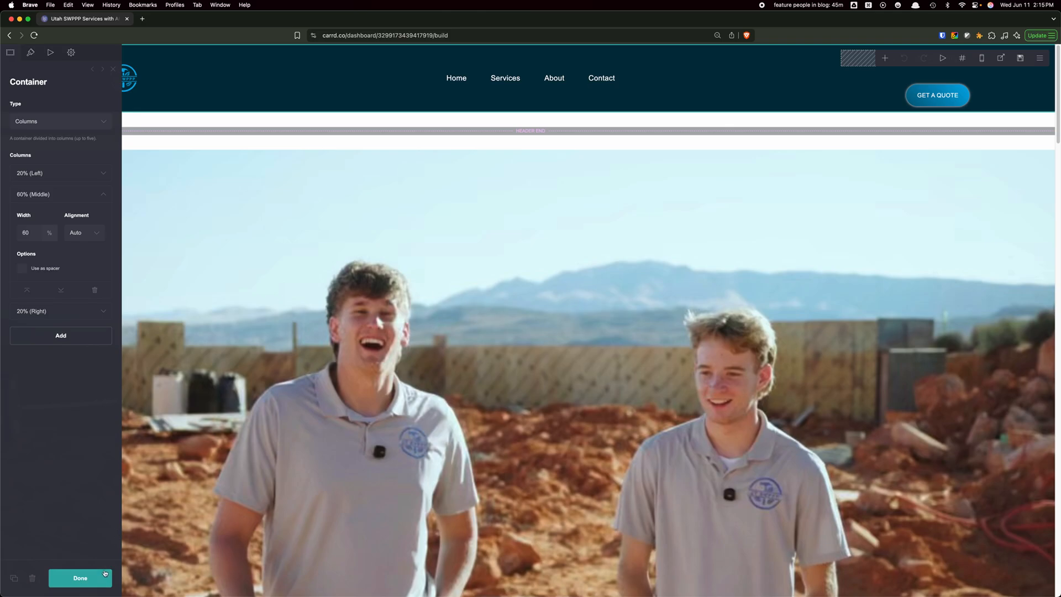
left_click(105, 572)
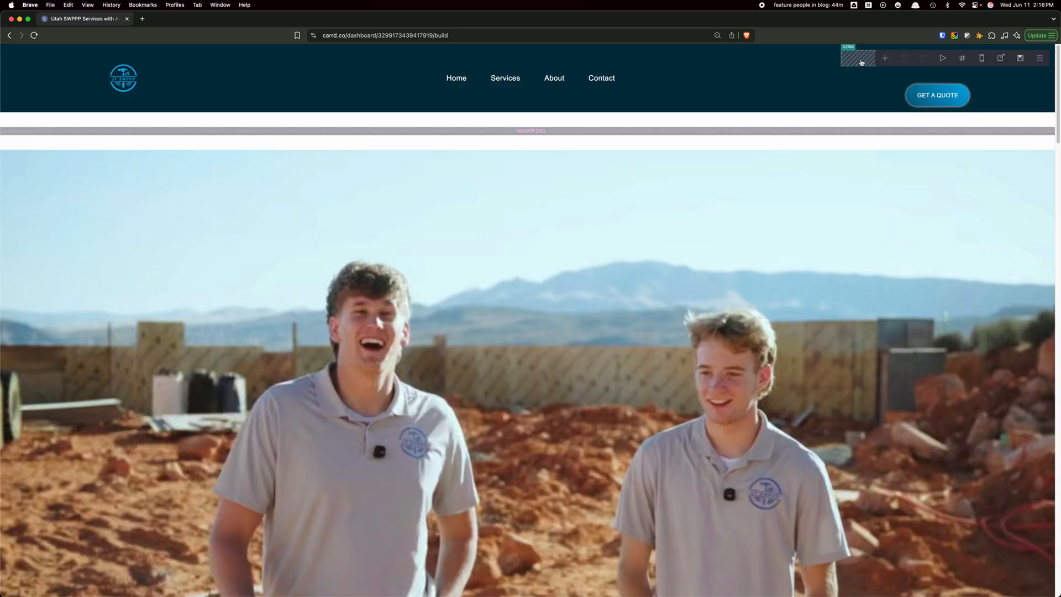
left_click(863, 62)
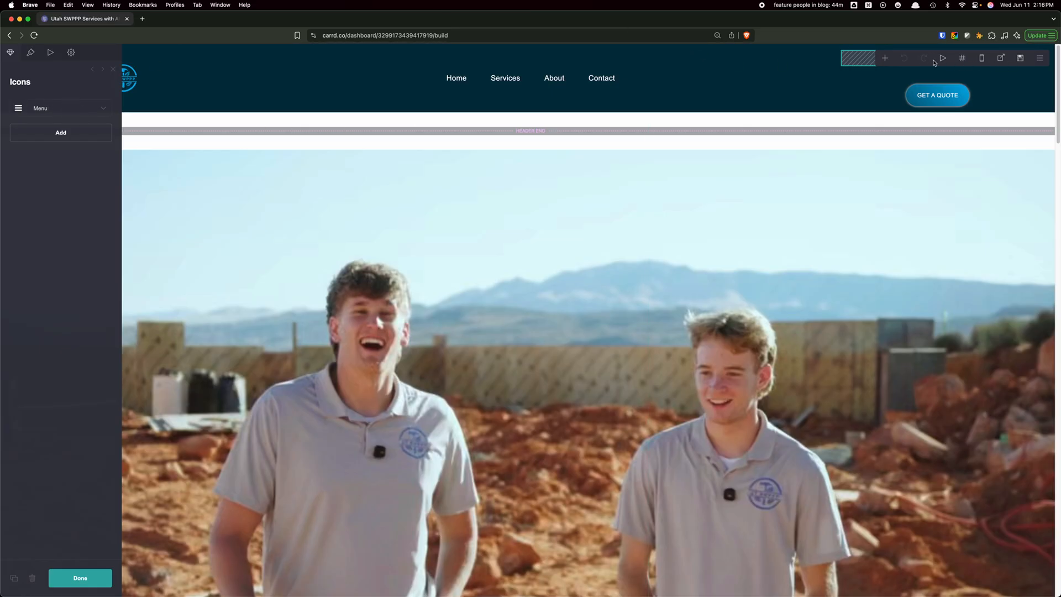
left_click(886, 59)
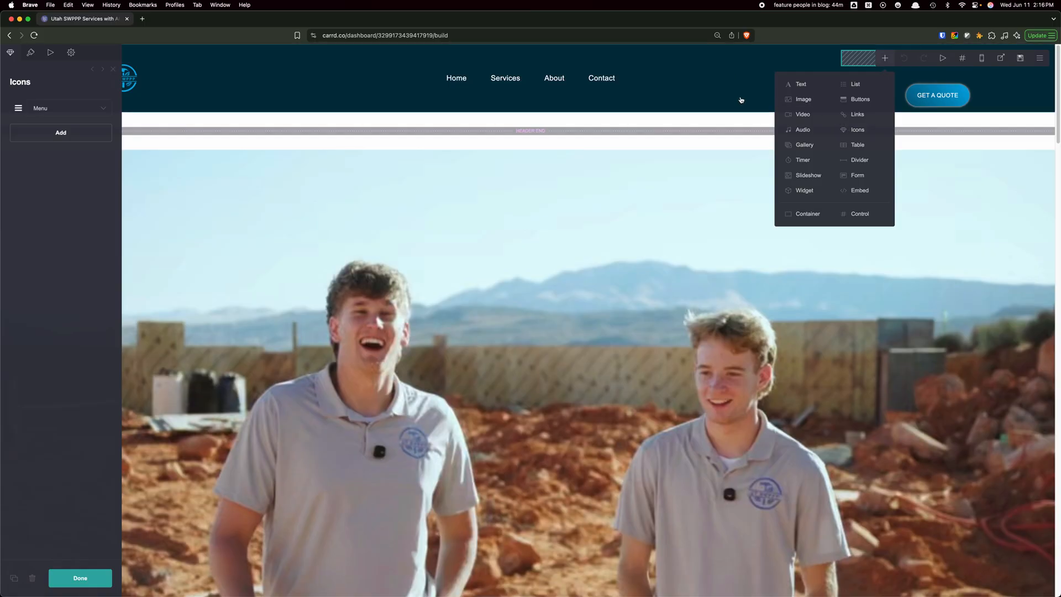
left_click(744, 100)
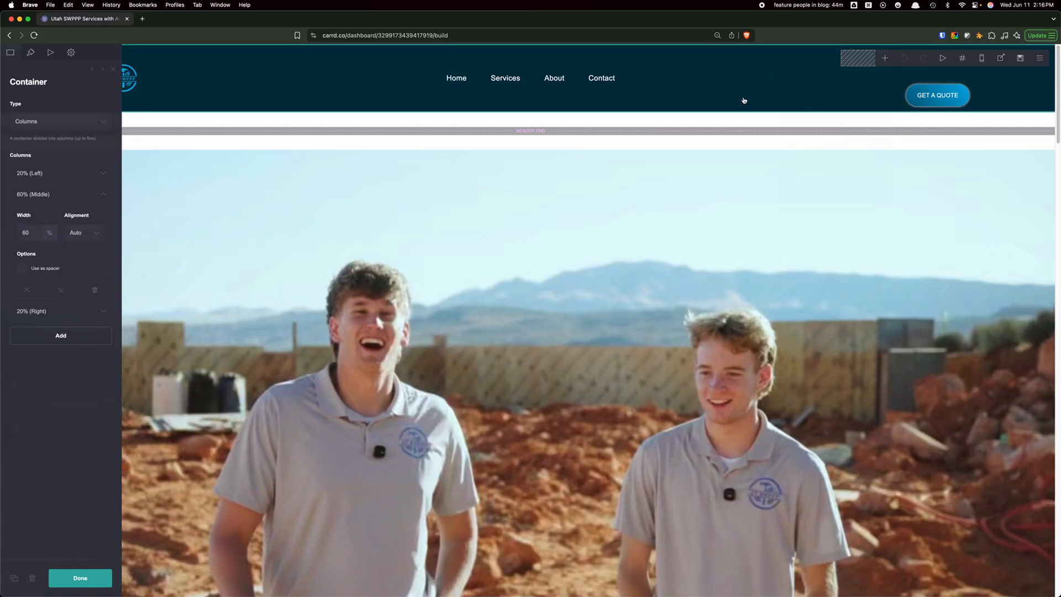
- Open the published site and visit the Services, About and Contact sections from the header navigation
left_click(1001, 58)
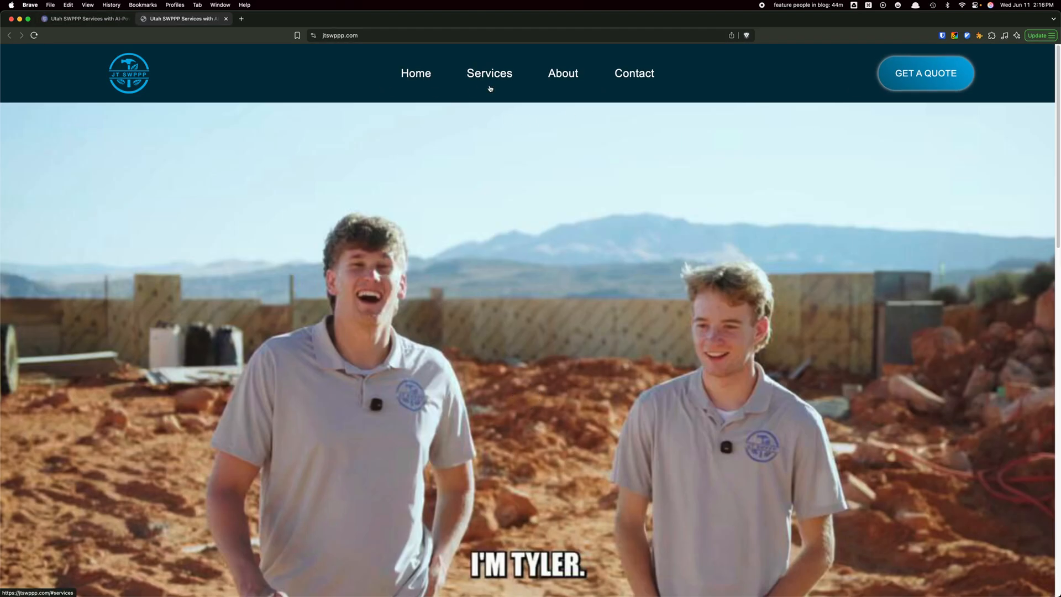
left_click(491, 78)
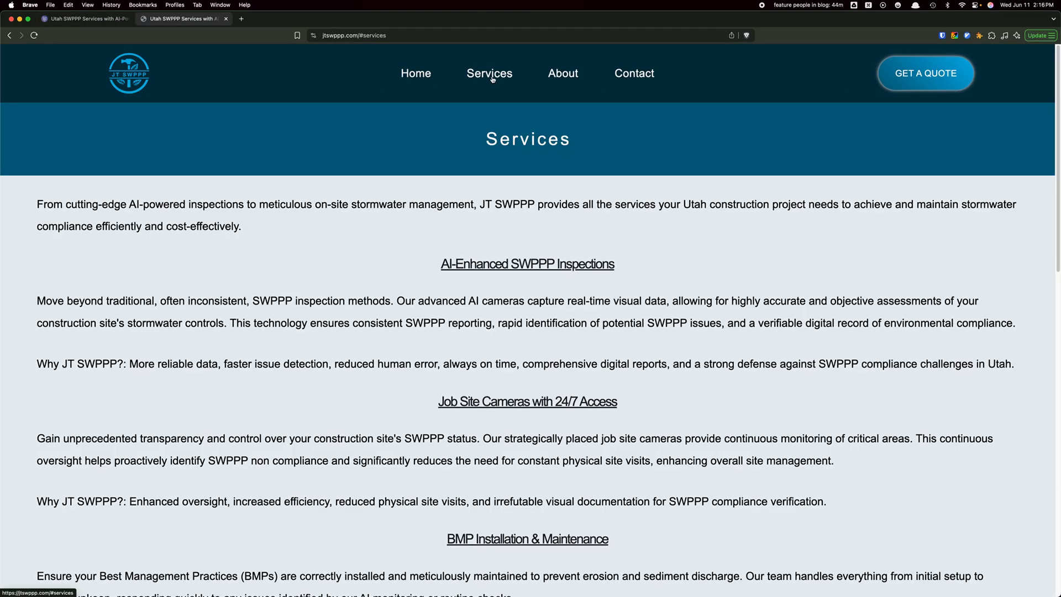
left_click(563, 73)
left_click(634, 74)
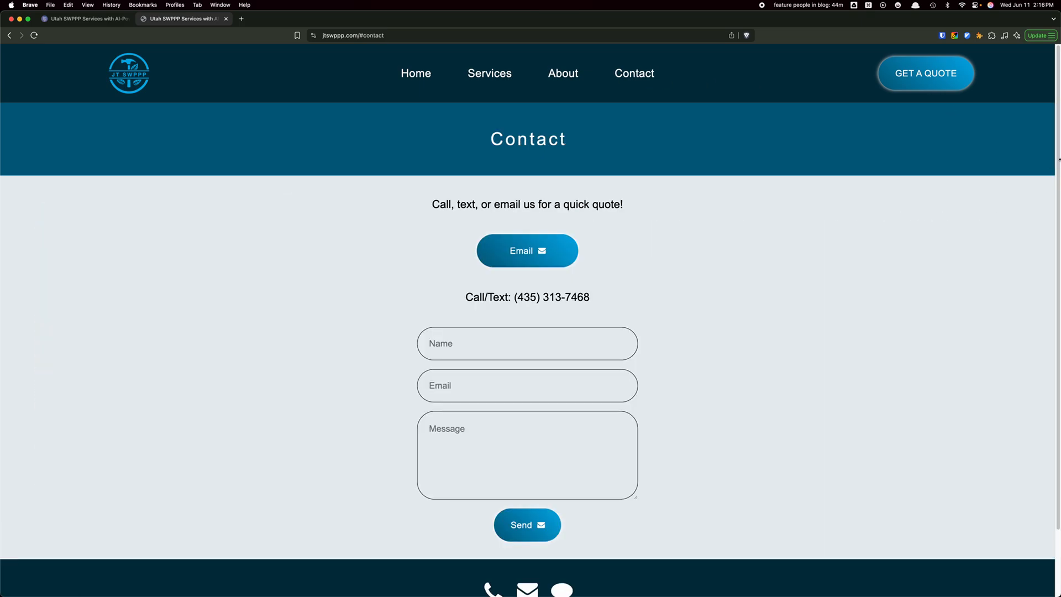
- Narrow the published site's window to mobile width and open the hamburger menu
left_click_drag(1053, 159, 565, 195)
left_click_drag(1, 233, 351, 220)
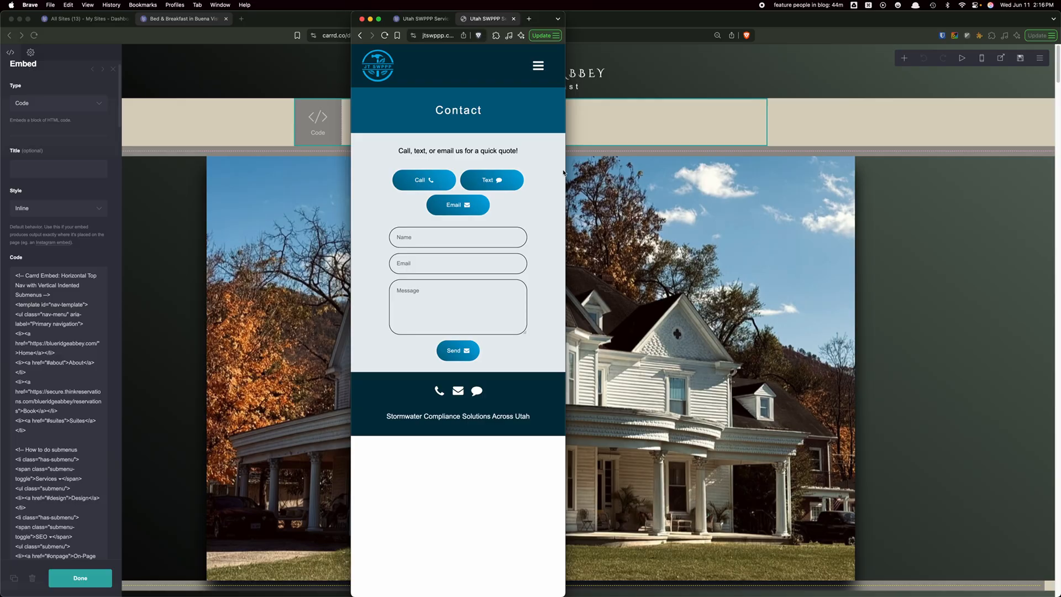
left_click_drag(567, 171, 621, 183)
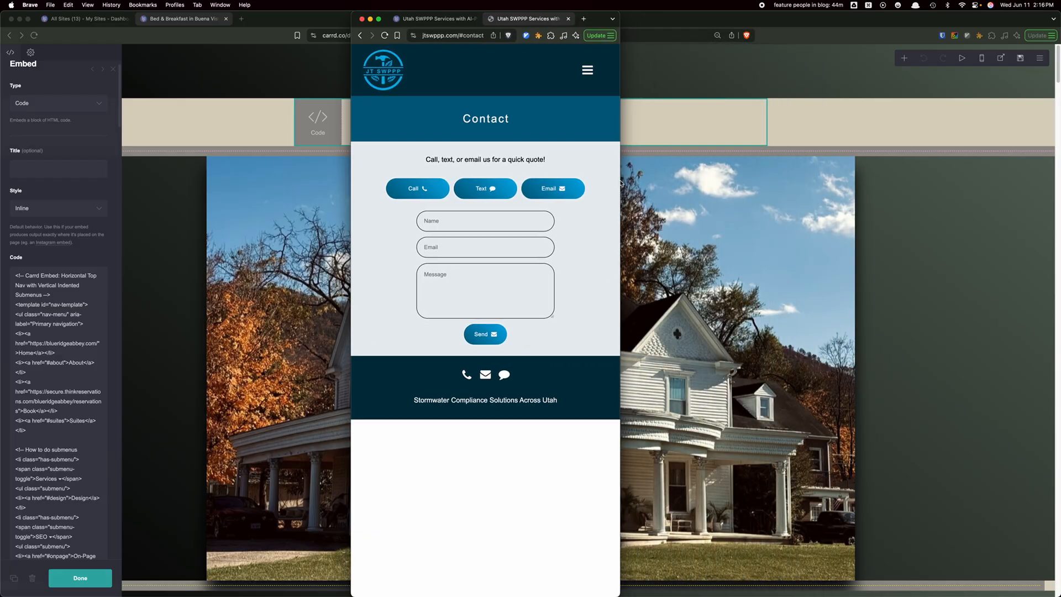
left_click(589, 74)
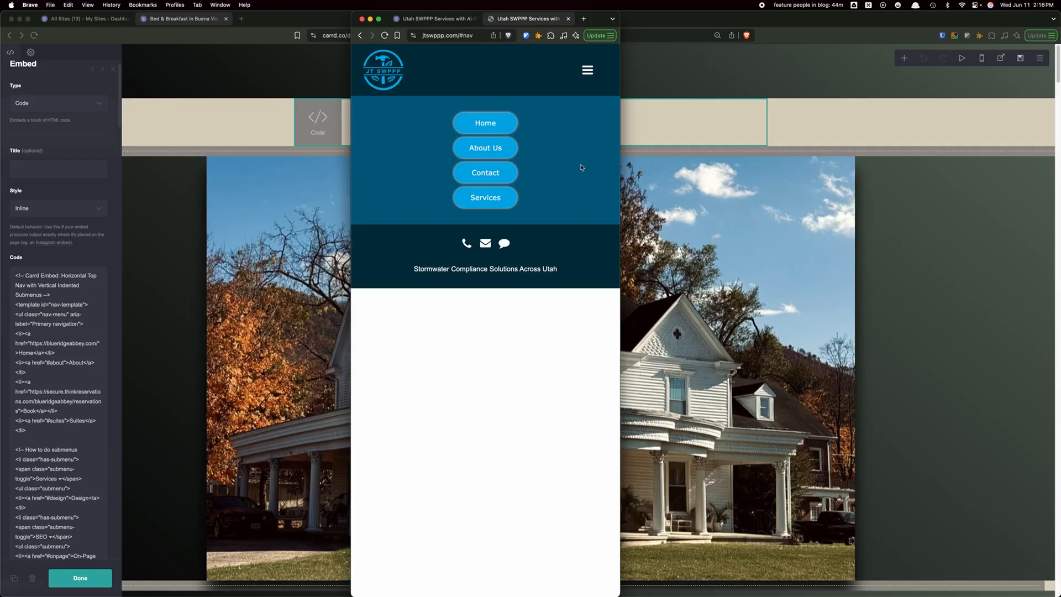
- Return to the full-size site editor and review the header buttons' visibility setting and the mobile navigation section's buttons
left_click(437, 19)
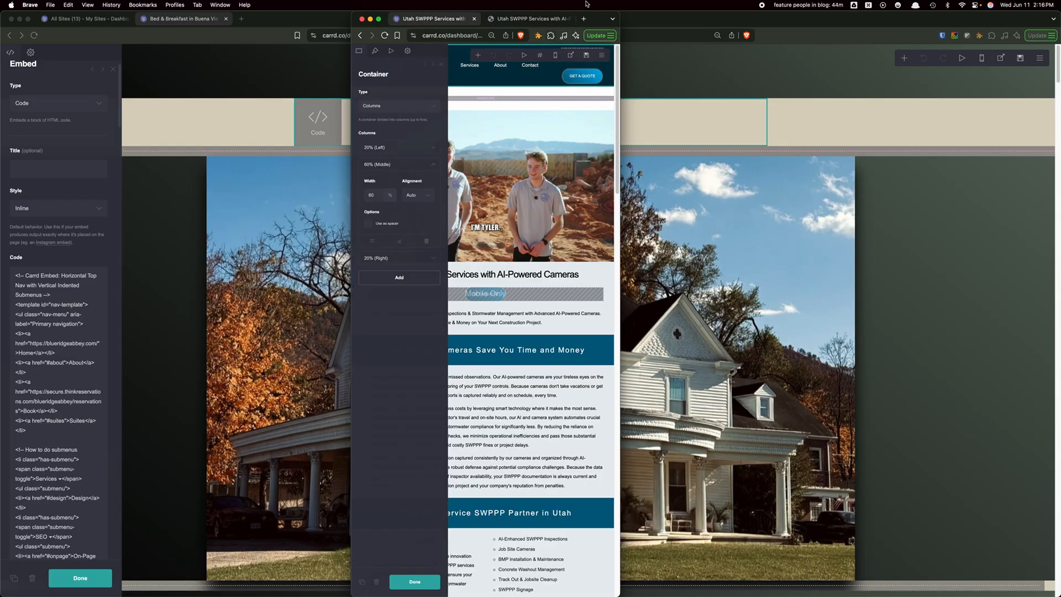
double_click(604, 19)
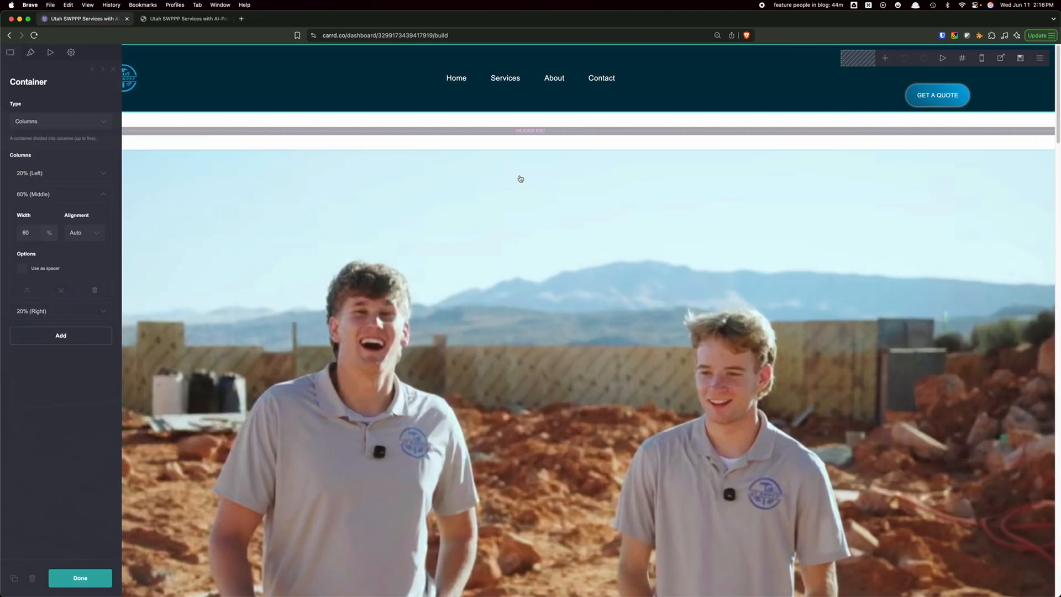
left_click(634, 79)
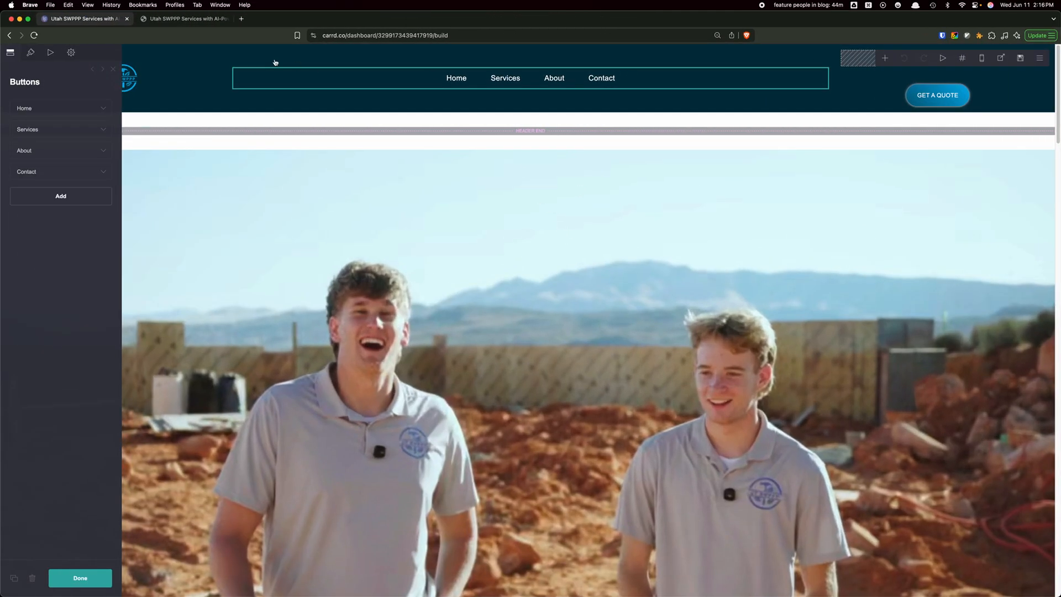
left_click(71, 55)
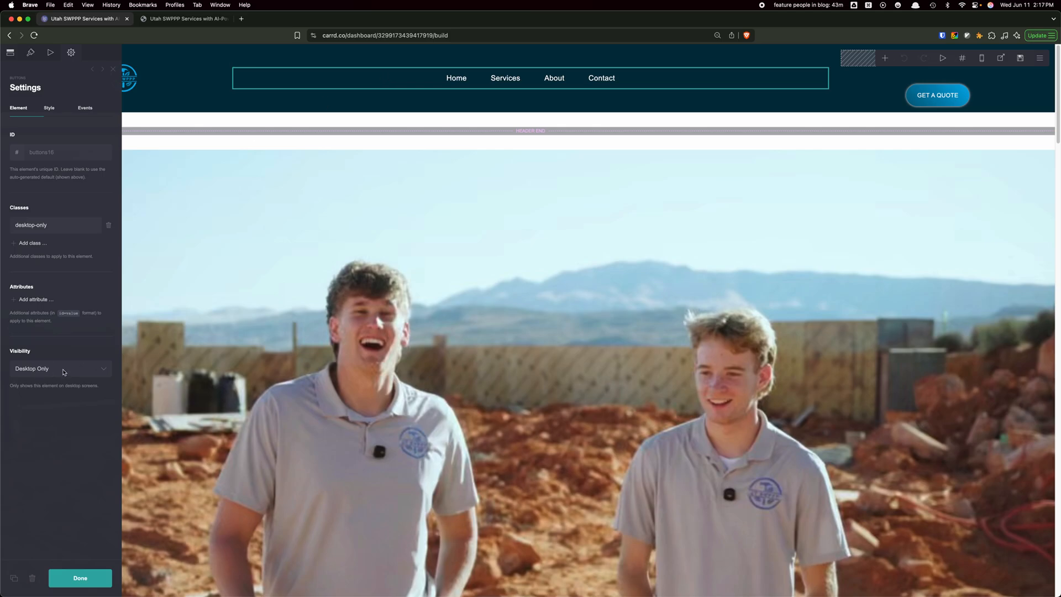
scroll(531, 326, "down", 15)
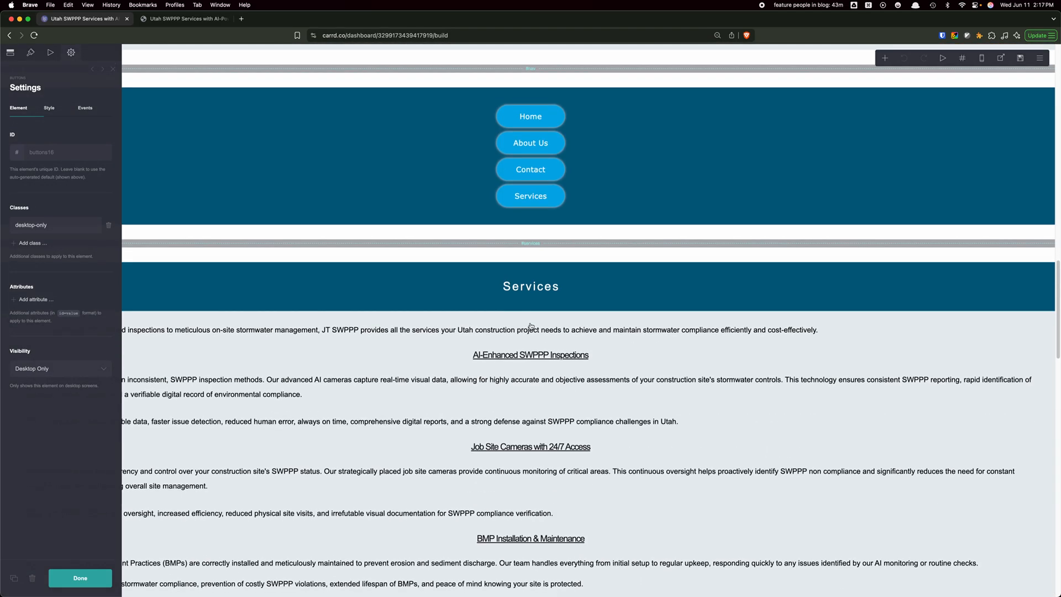
scroll(529, 142, "up", 3)
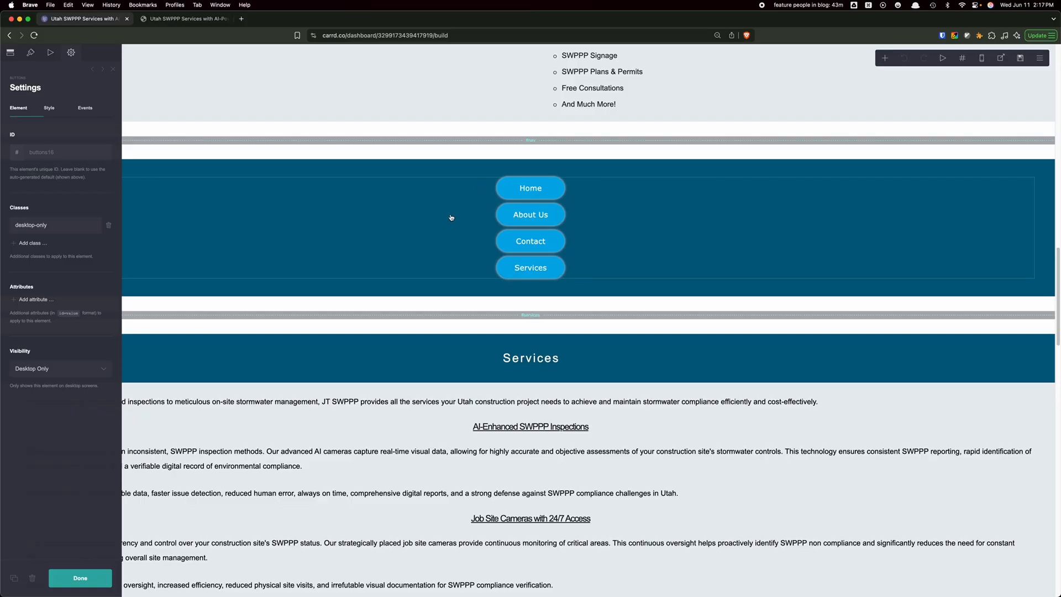
scroll(608, 125, "up", 15)
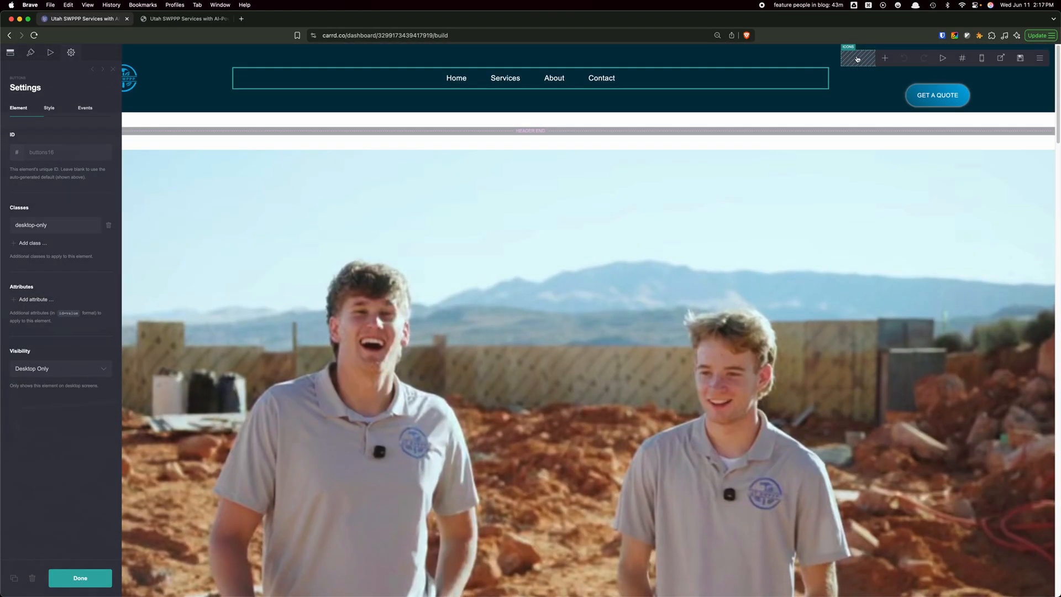
- Examine the header menu icon's URL and highlight its On Click code
left_click(857, 58)
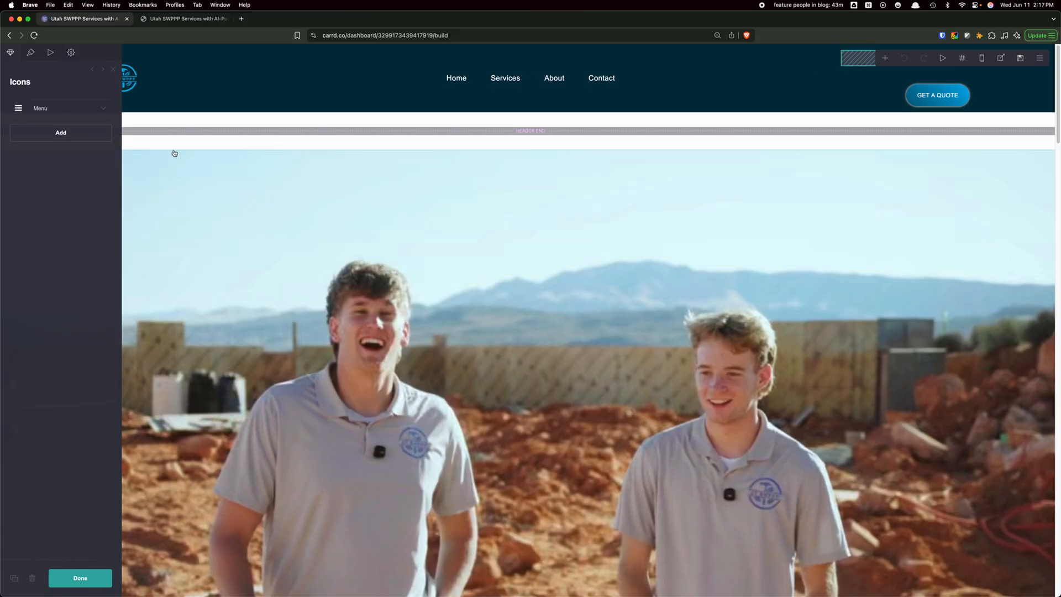
left_click(93, 109)
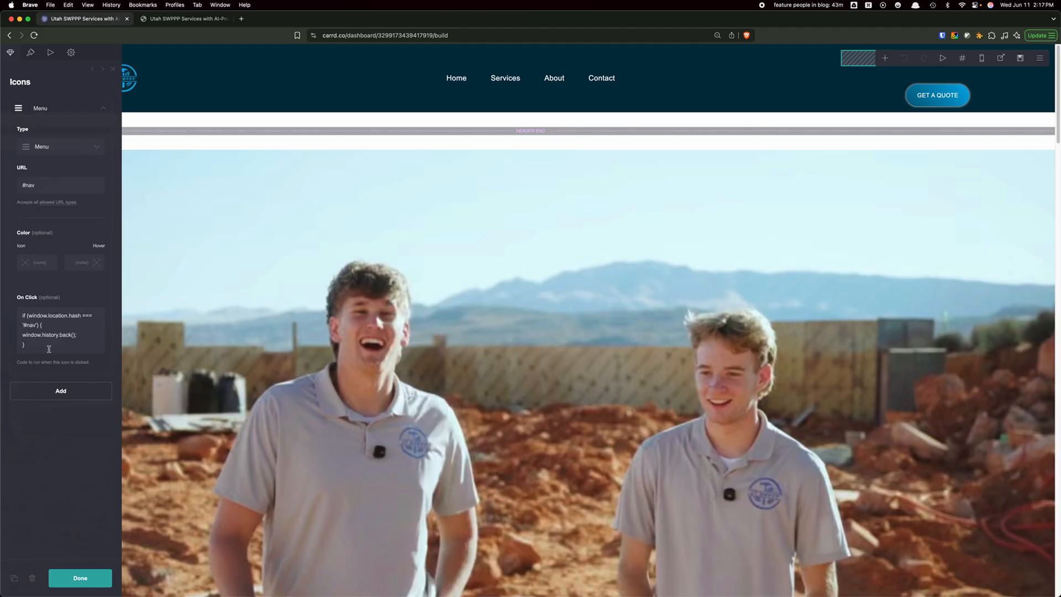
left_click_drag(41, 347, 1, 320)
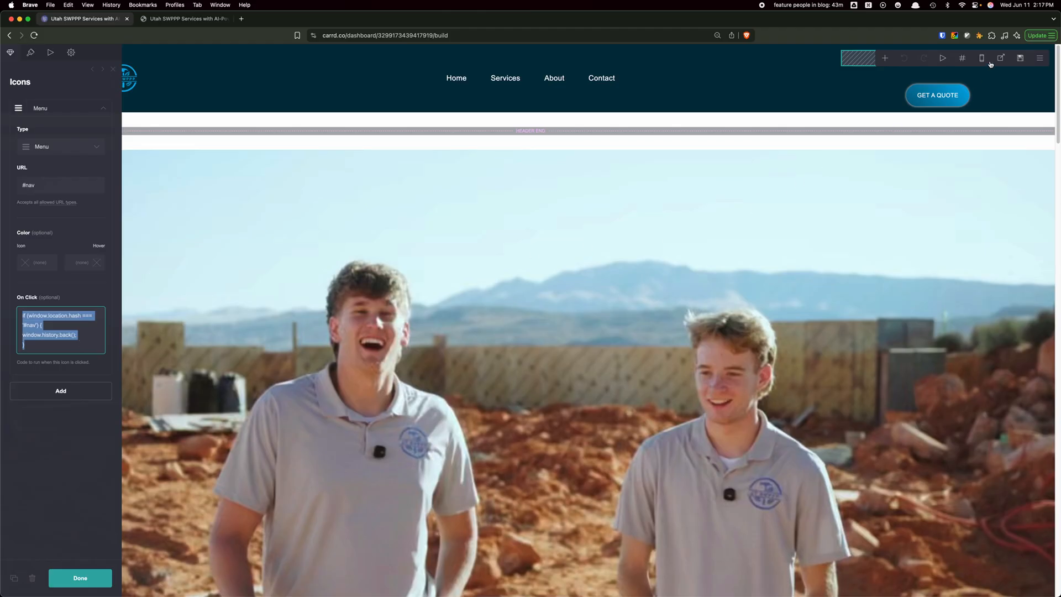
- Open the published site again and view its About and Services sections from the desktop navigation
left_click(1002, 58)
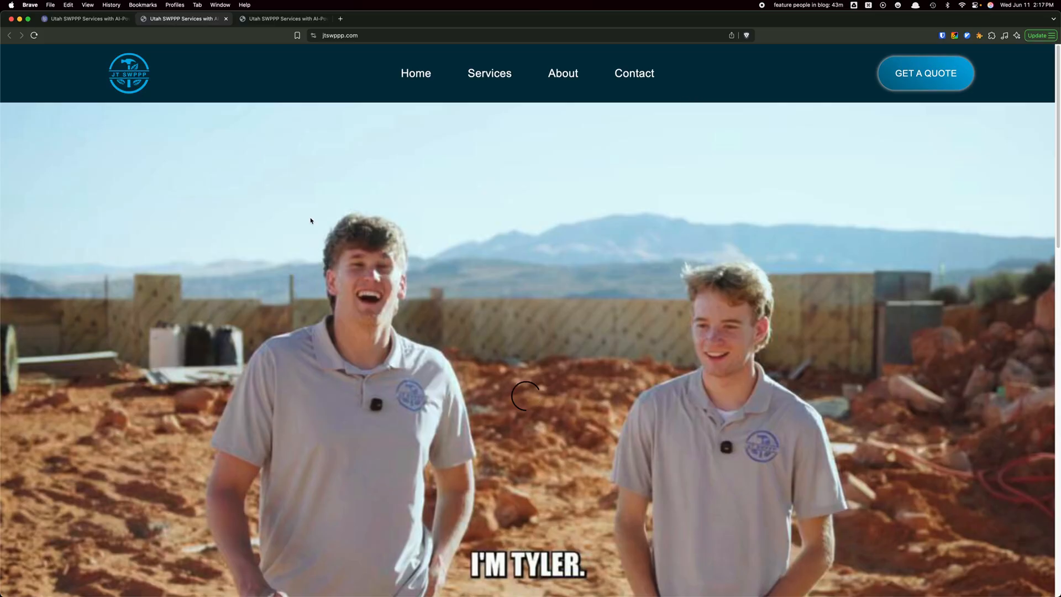
left_click(572, 73)
left_click(474, 73)
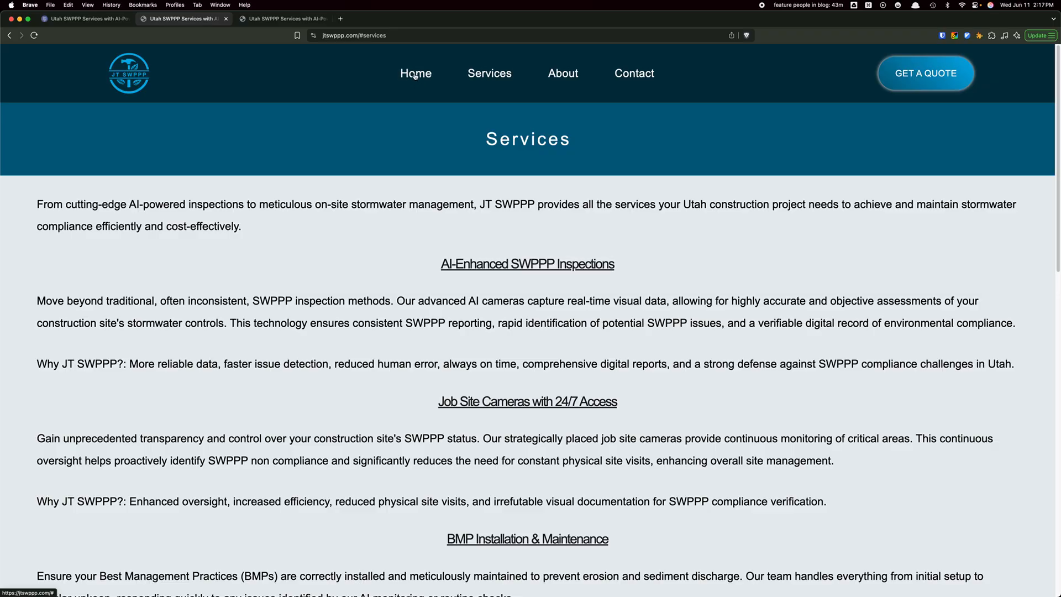
- Return to the site editor and show the list of addable elements, including Control
left_click(73, 19)
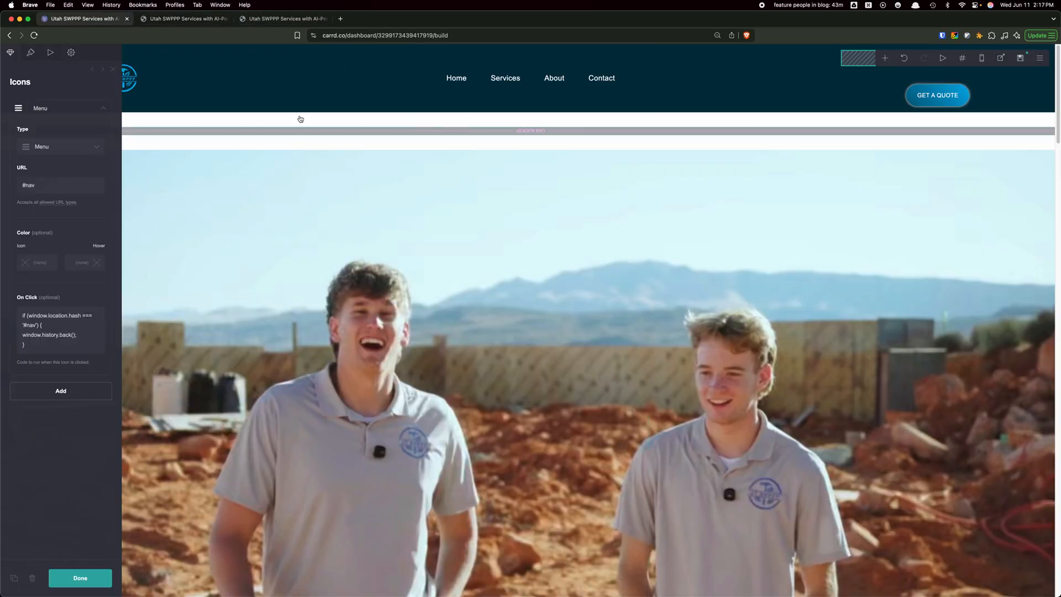
left_click(881, 59)
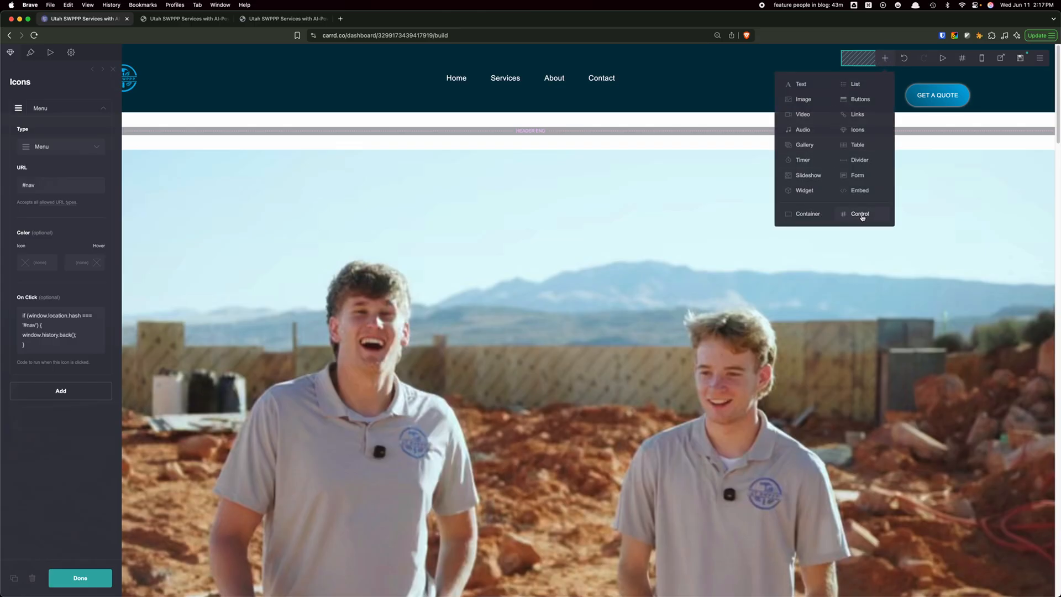
- Shrink the published site's window to mobile width and go to Services through the hamburger menu
left_click(197, 21)
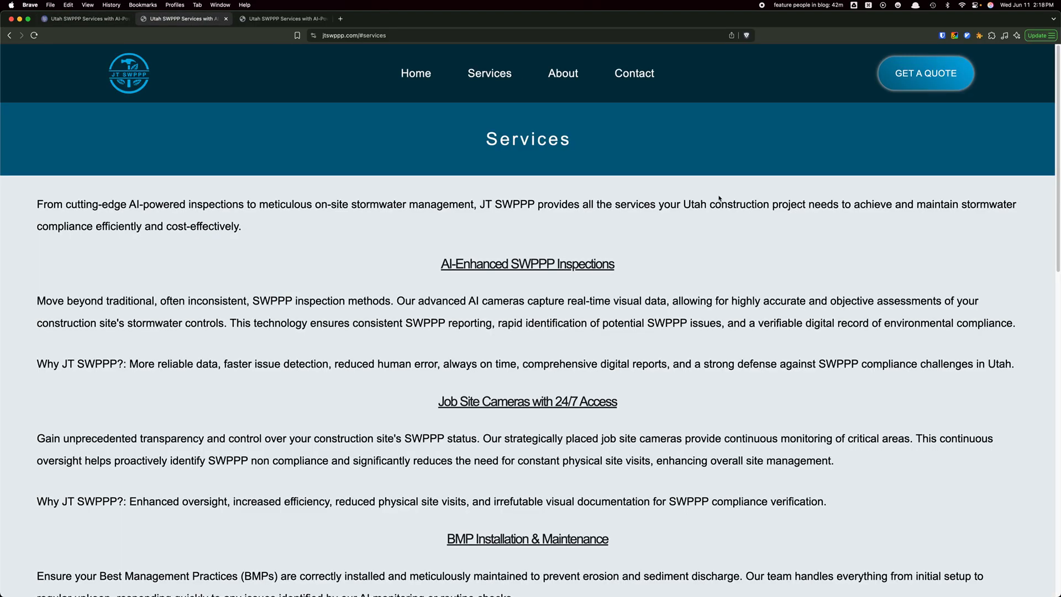
left_click_drag(1056, 215, 558, 225)
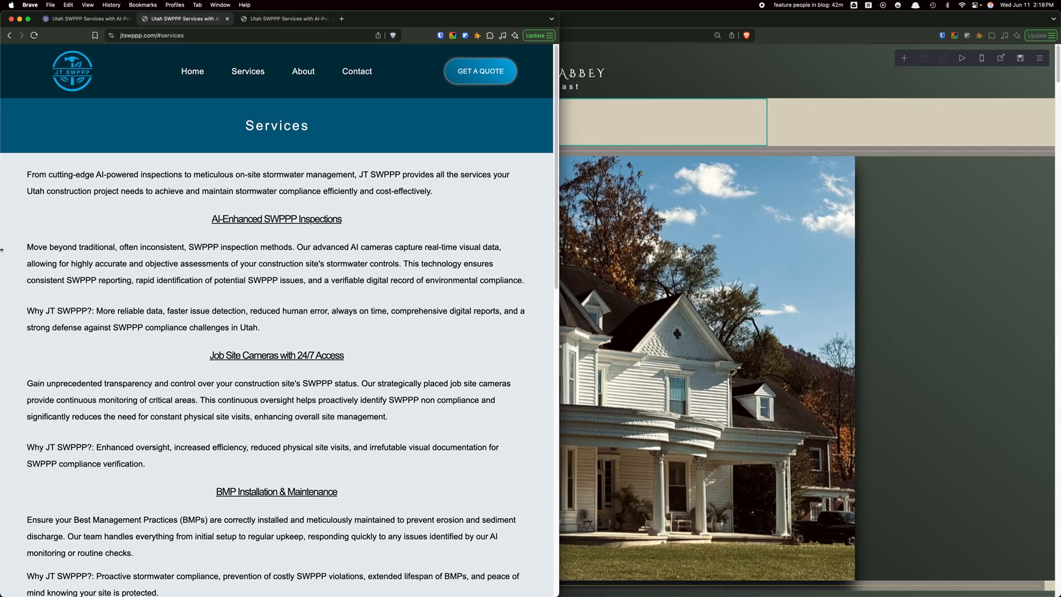
left_click_drag(1, 247, 379, 242)
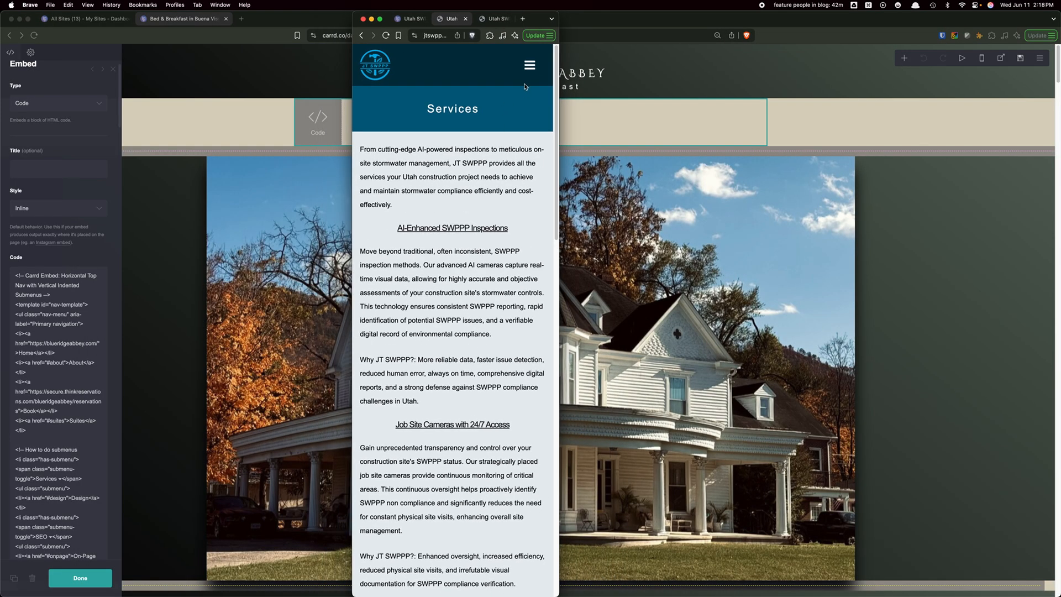
left_click(530, 68)
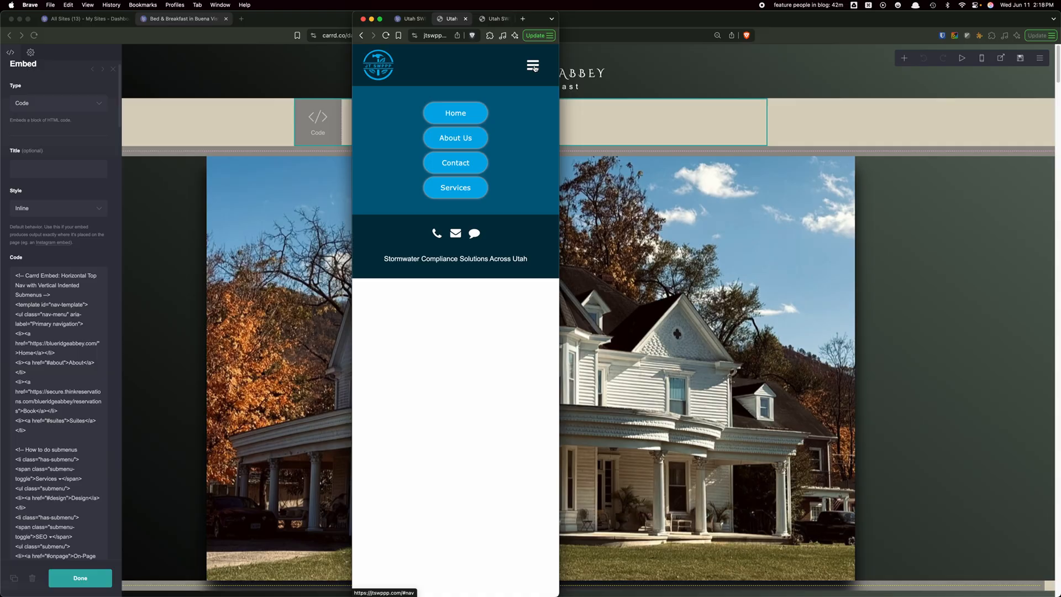
left_click(482, 188)
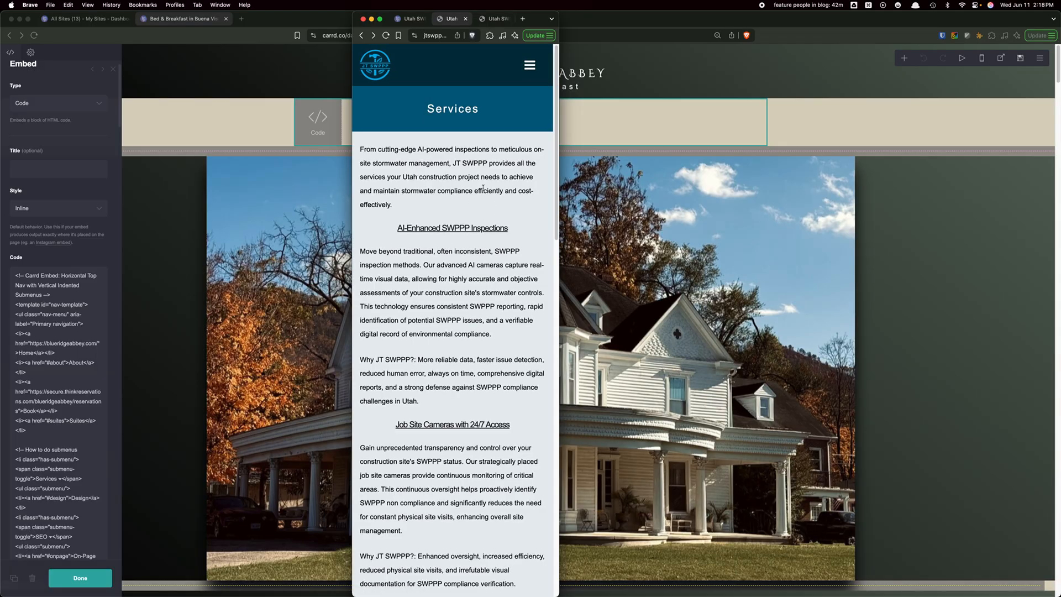
- Toggle the hamburger menu open and closed on the Services section, and widen the window back to the desktop layout
left_click(530, 67)
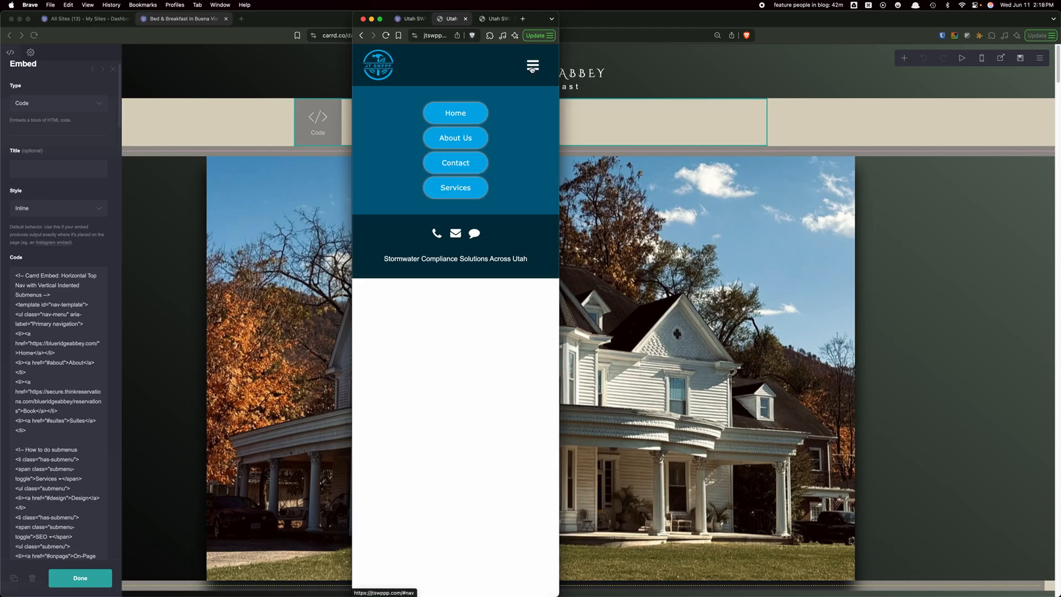
left_click(532, 67)
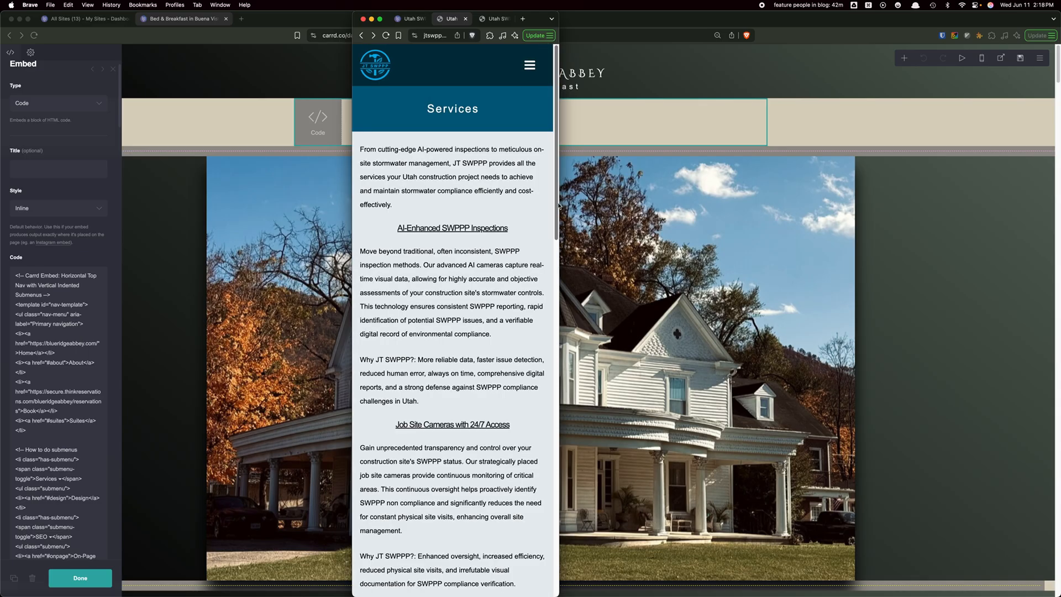
left_click_drag(560, 203, 913, 184)
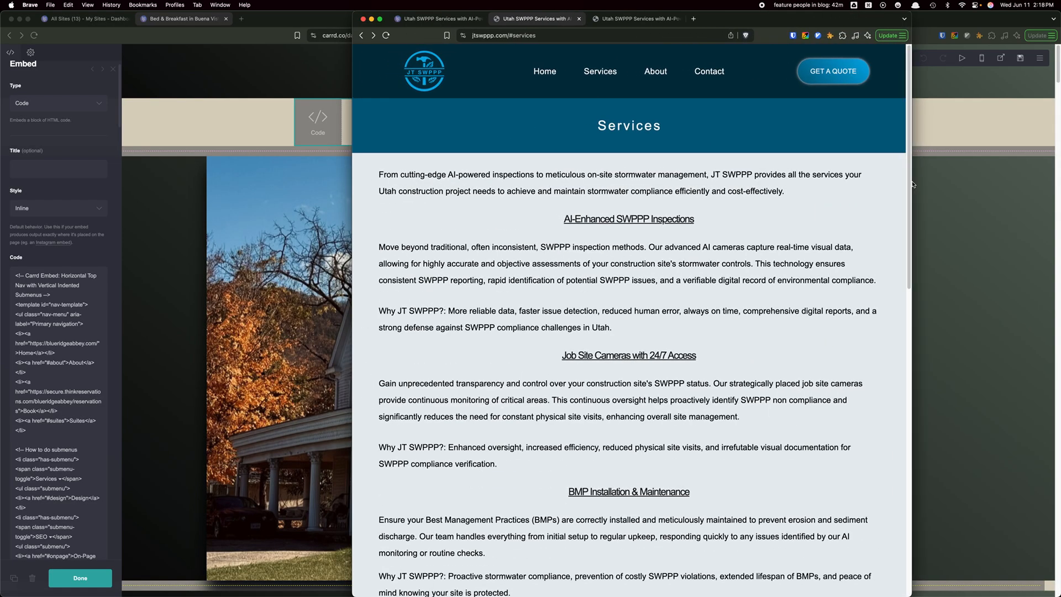
left_click_drag(342, 179, 87, 179)
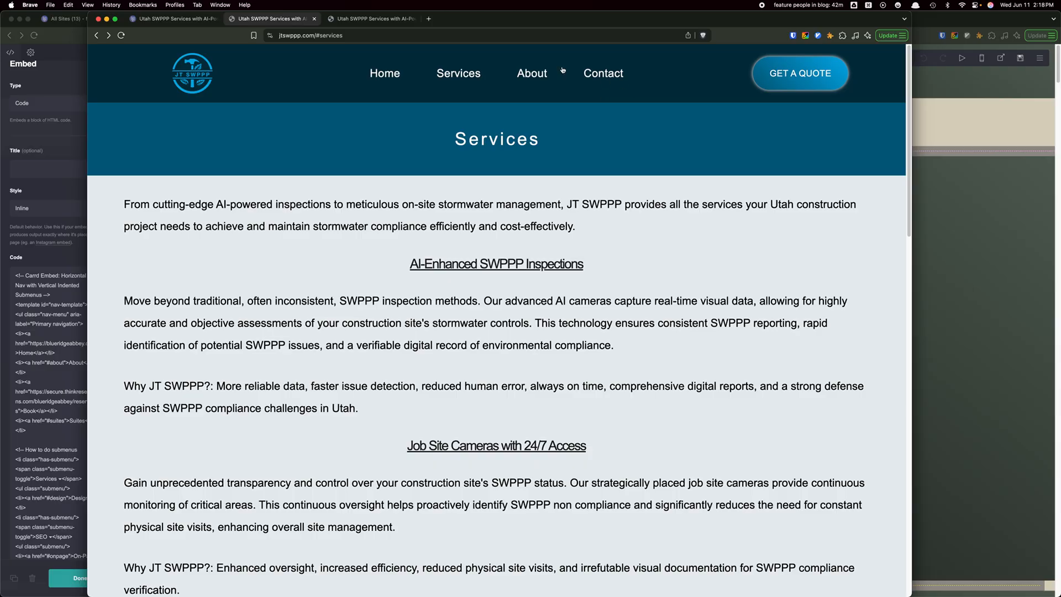
- Return to the bed and breakfast site's editor and open the settings of the header's code embed
scroll(573, 158, "up", 1)
left_click(950, 120)
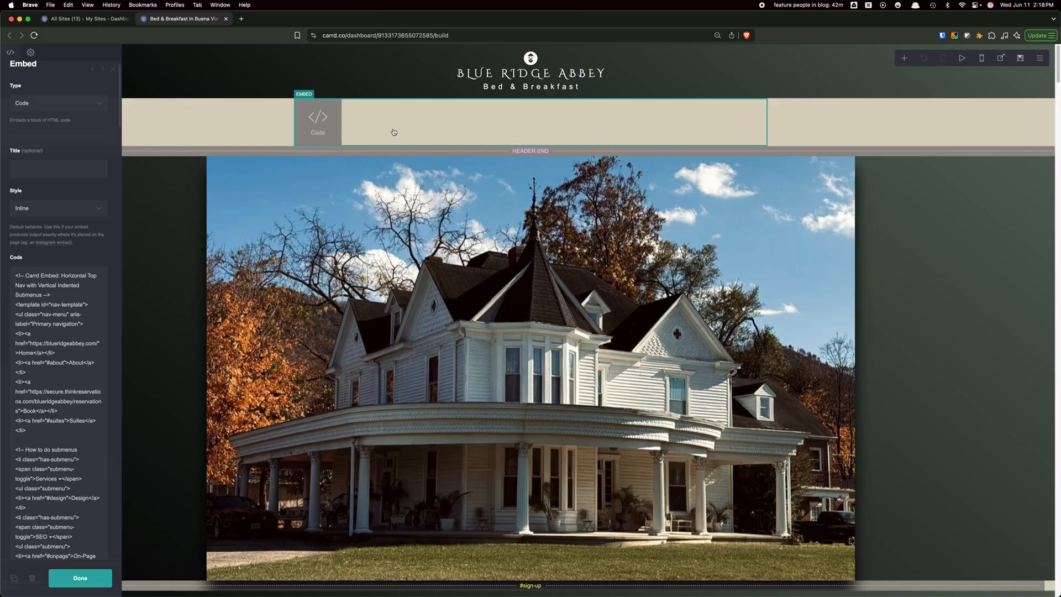
key("Escape")
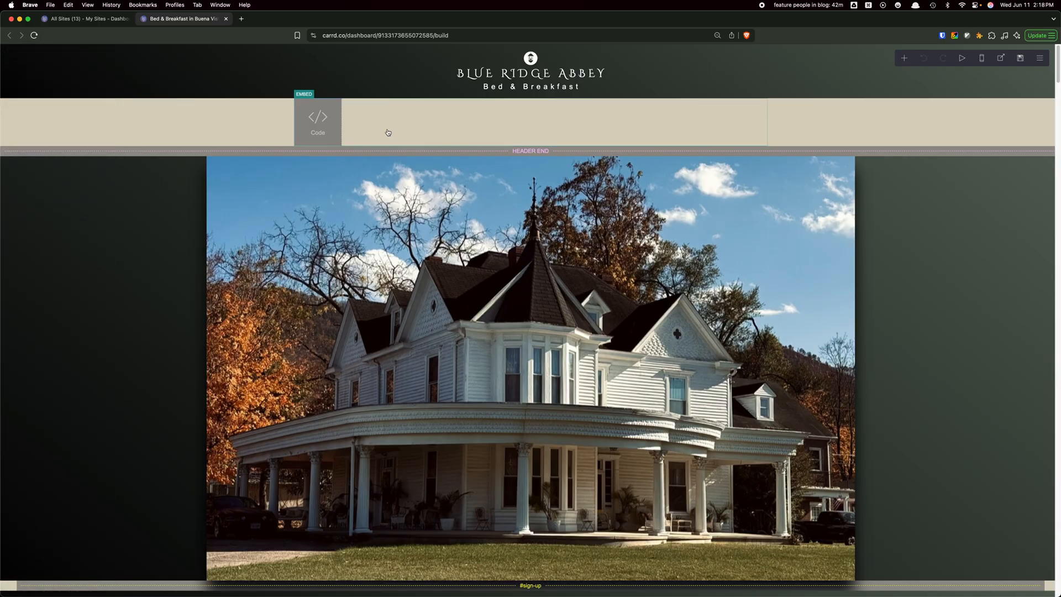
left_click(389, 132)
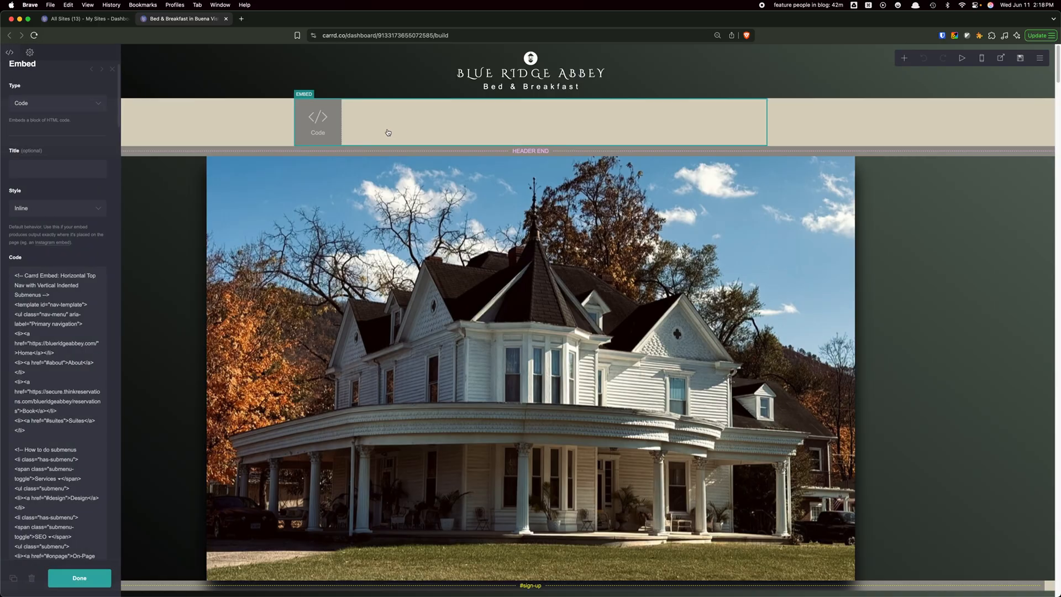
- Show the list of addable elements, including Embed, and open the appearance settings of the container around the header's embed
left_click(904, 58)
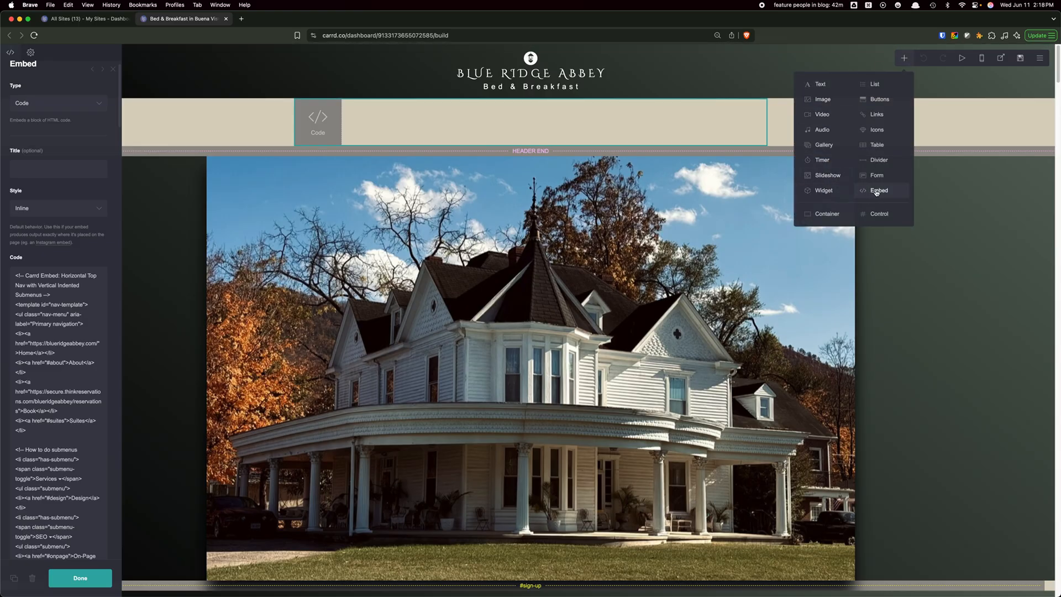
left_click(362, 122)
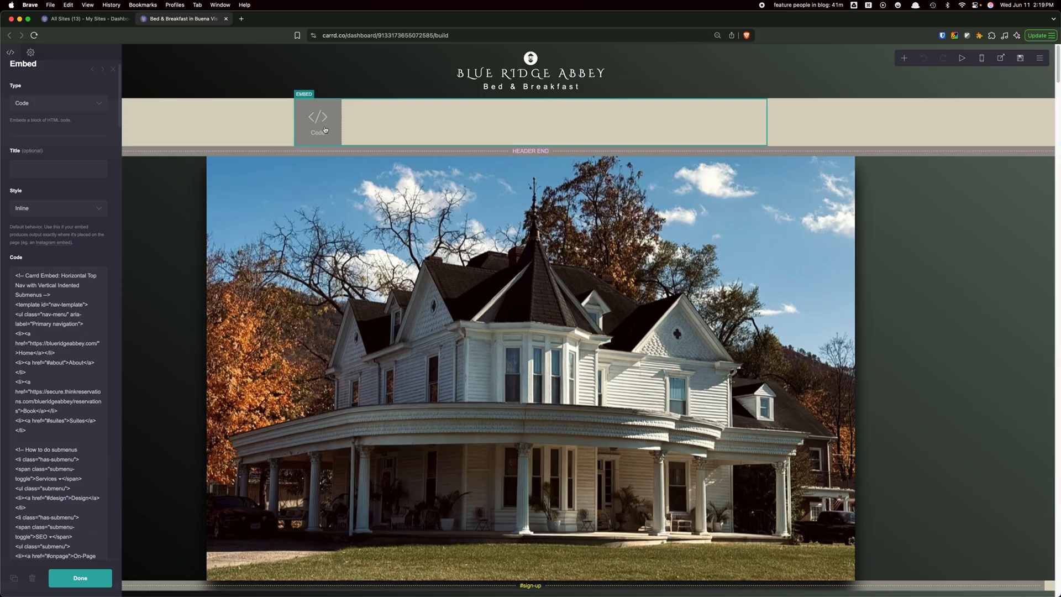
left_click(522, 117)
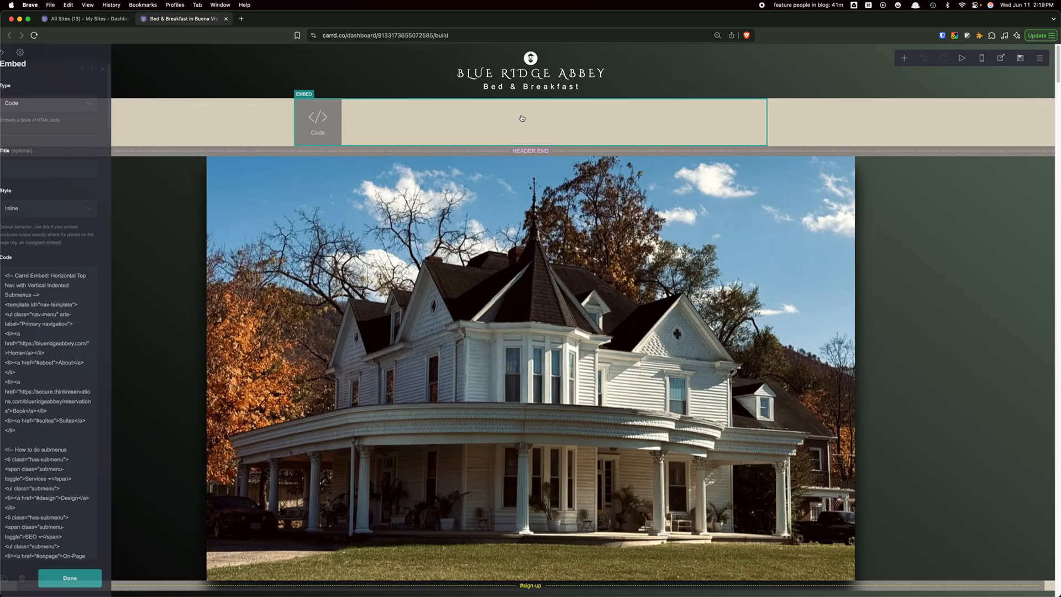
left_click(927, 128)
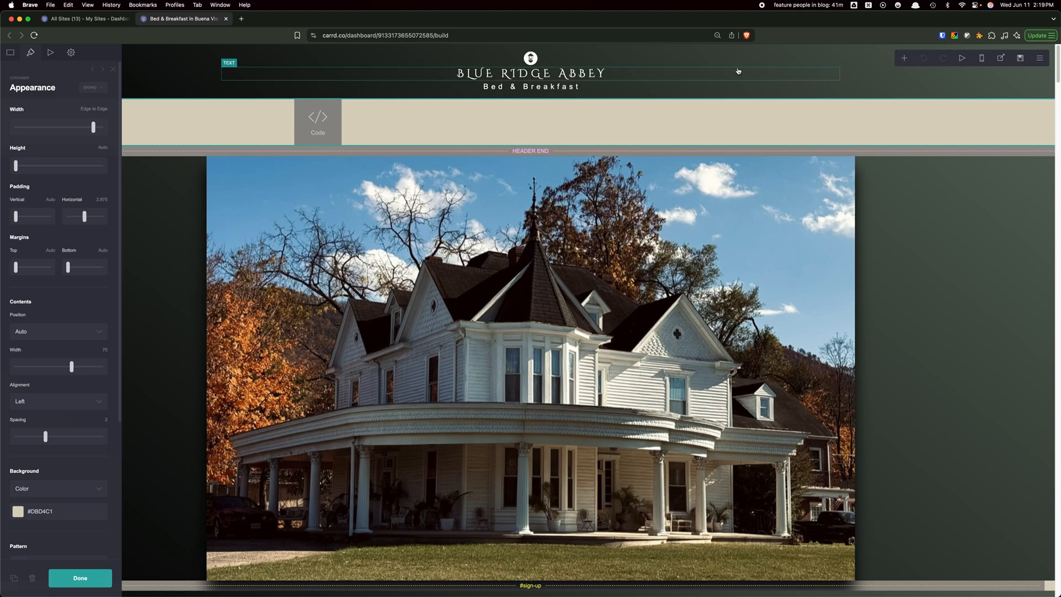
- Open the published bed and breakfast site in its own window and visit Suites and About from the desktop navigation
left_click(1001, 60)
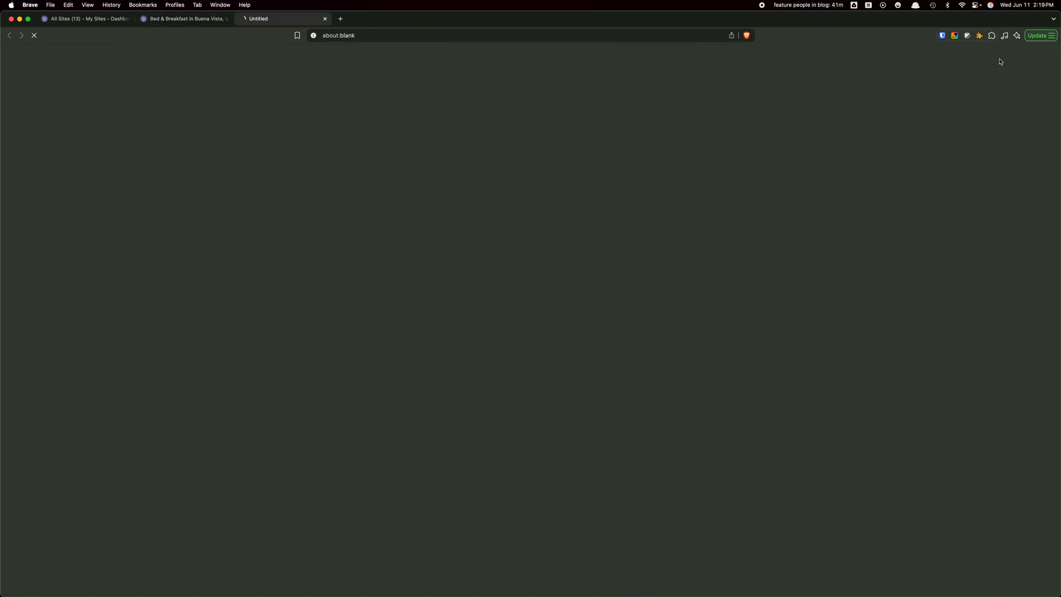
key("super+w")
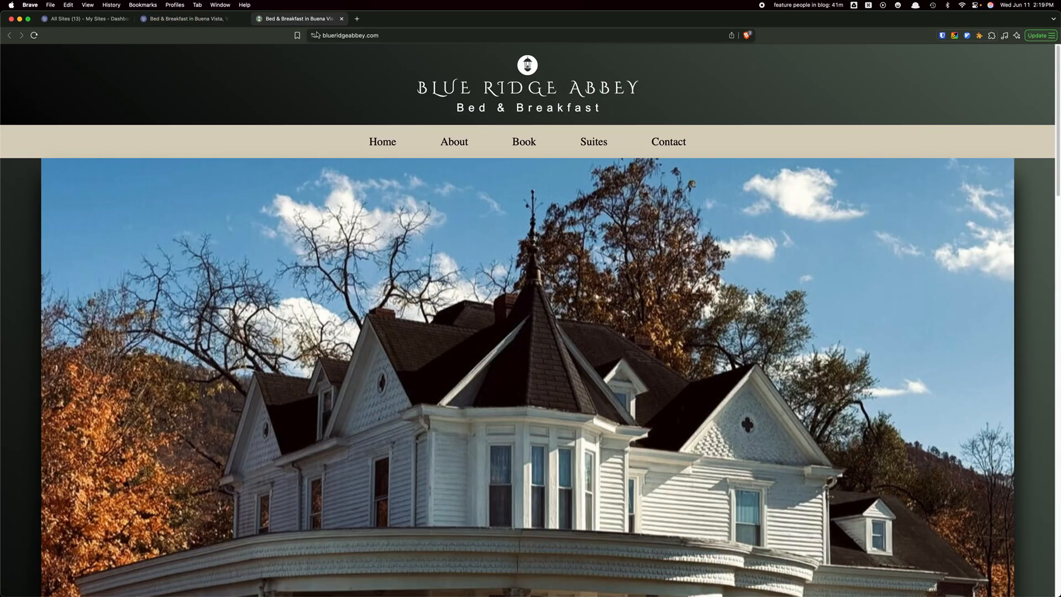
left_click_drag(316, 19, 318, 41)
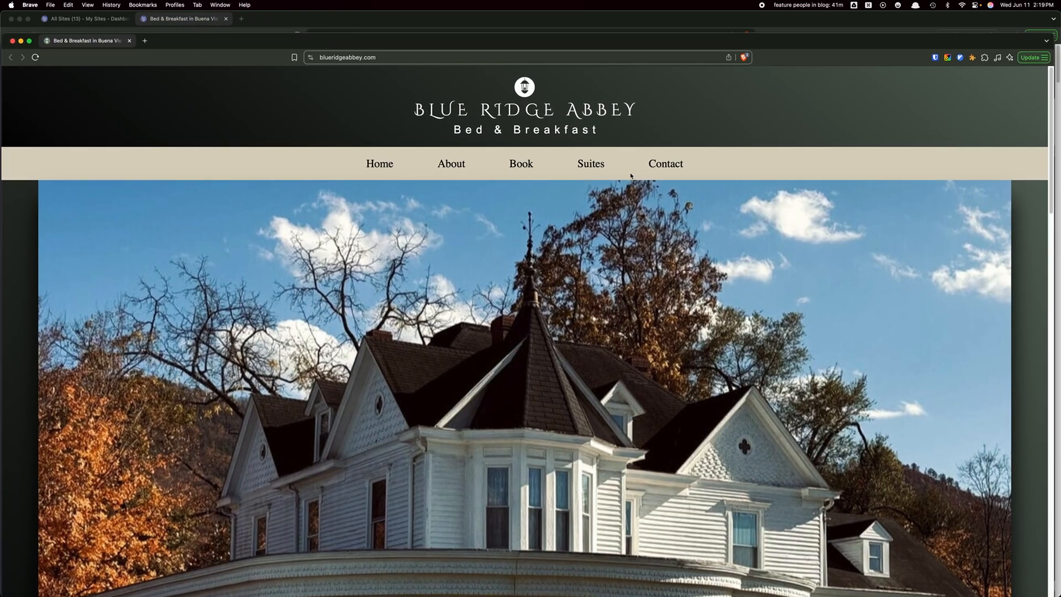
left_click(587, 166)
scroll(543, 159, "up", 10)
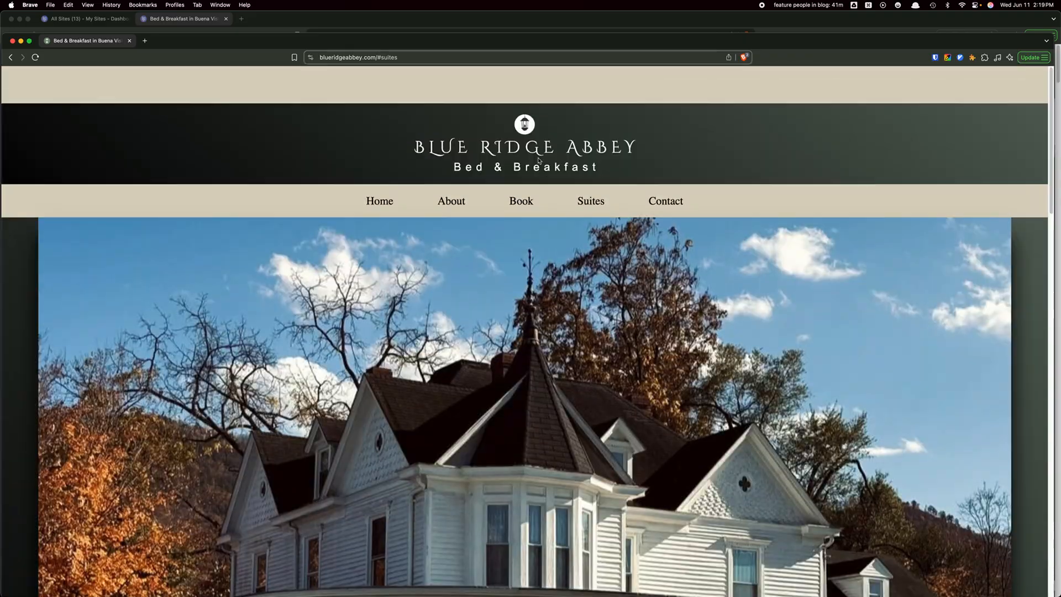
left_click(450, 150)
scroll(629, 139, "up", 10)
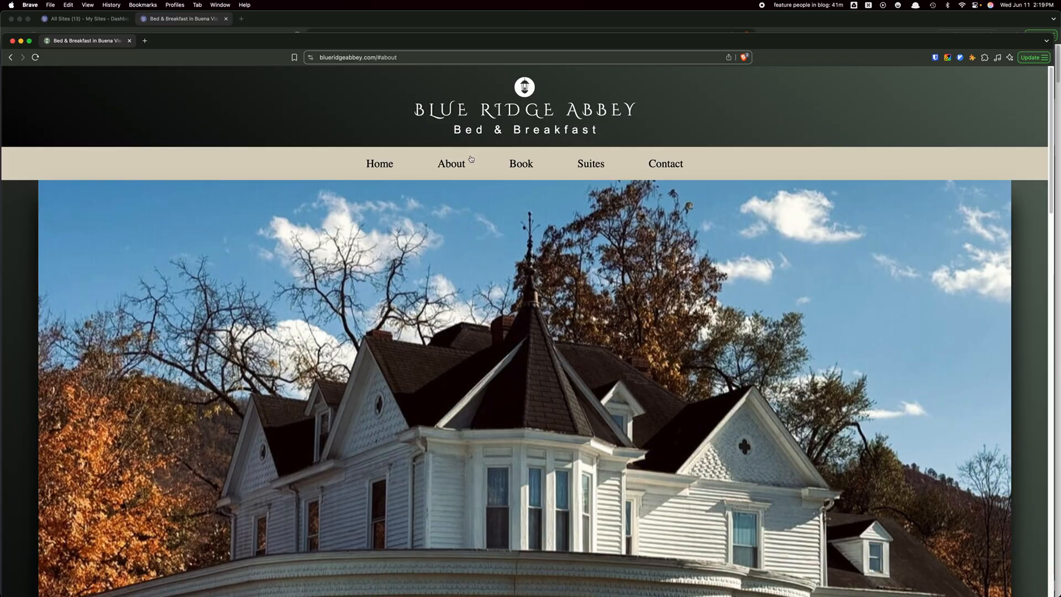
- Shrink the published site's window to mobile width and go to Suites through the hamburger menu, returning to the page's start
left_click_drag(1057, 215, 469, 221)
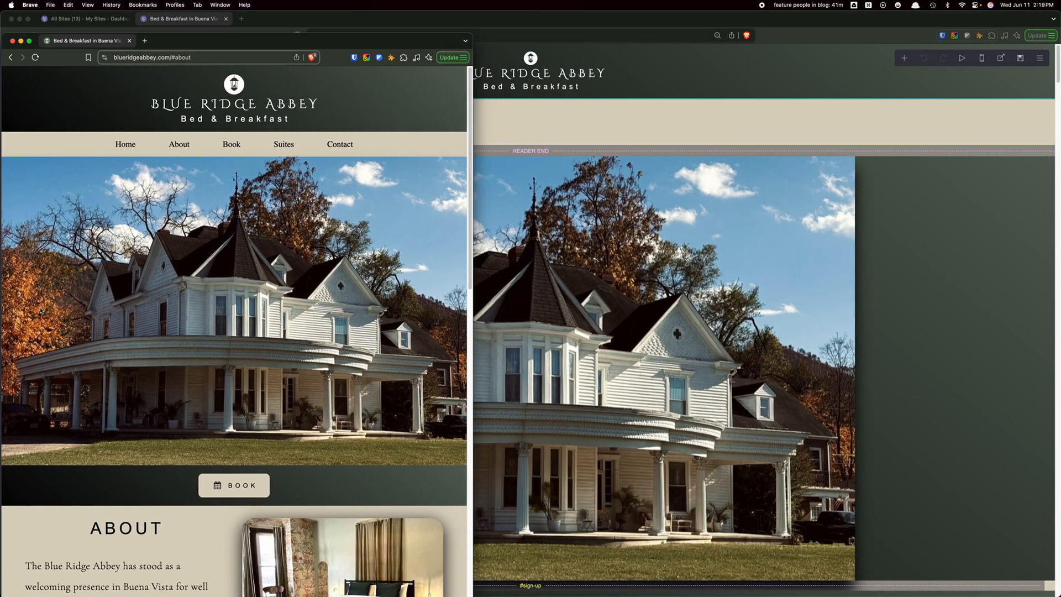
left_click_drag(4, 306, 265, 306)
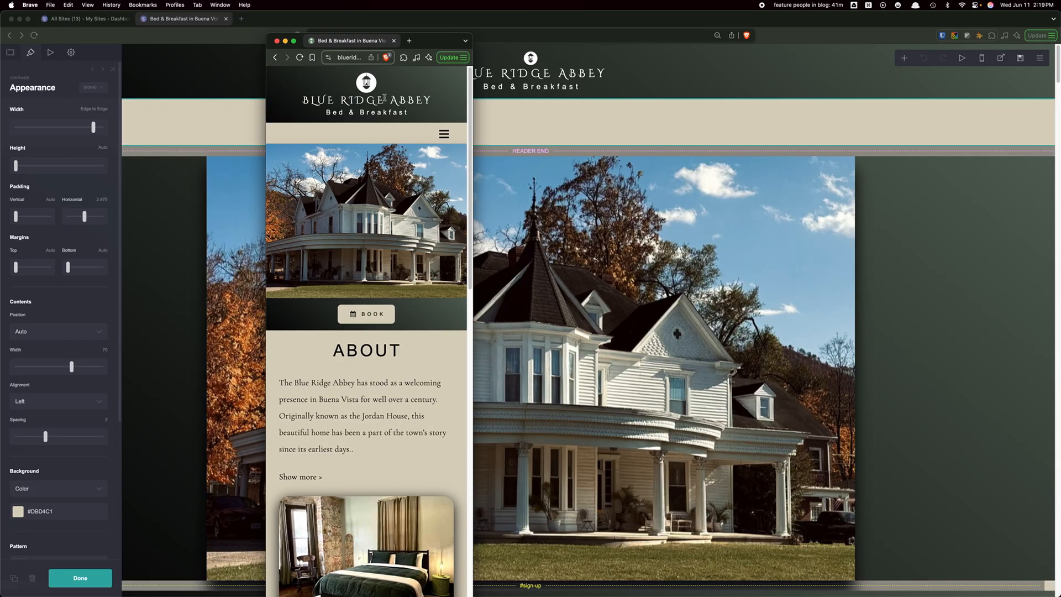
left_click_drag(453, 47, 554, 47)
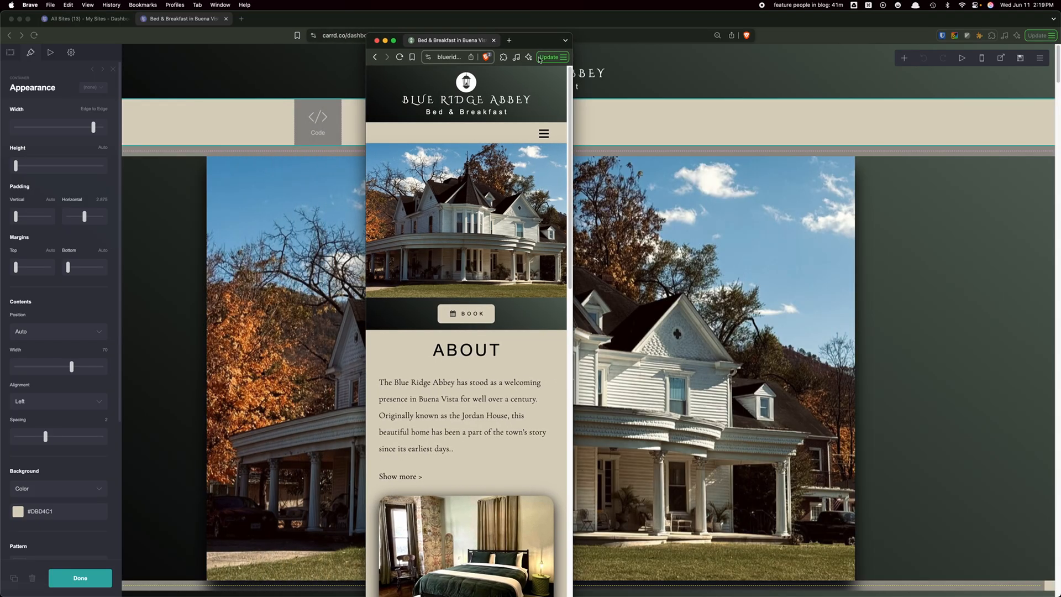
left_click(545, 134)
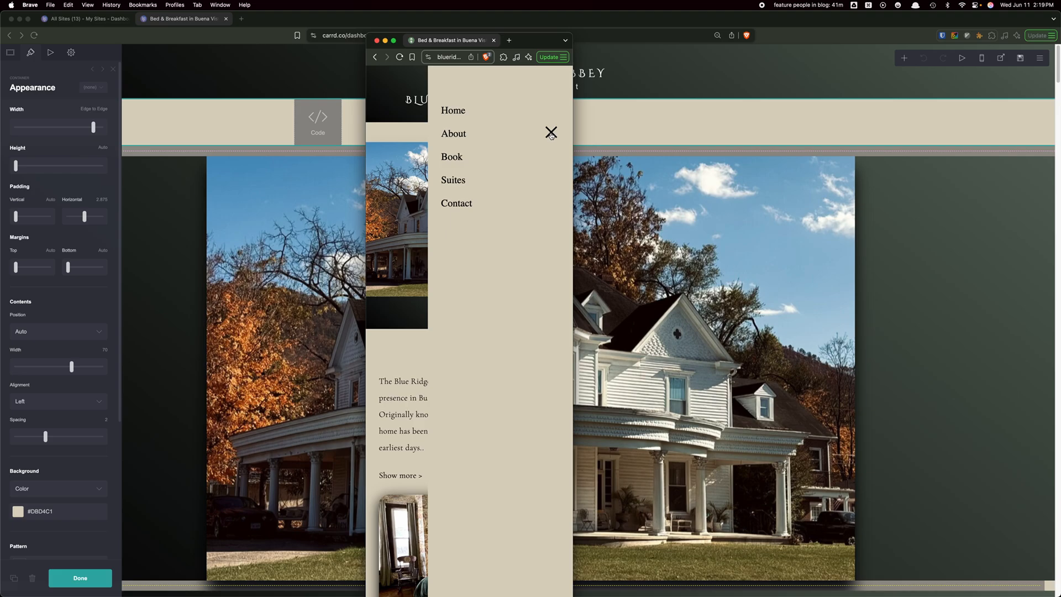
left_click(456, 182)
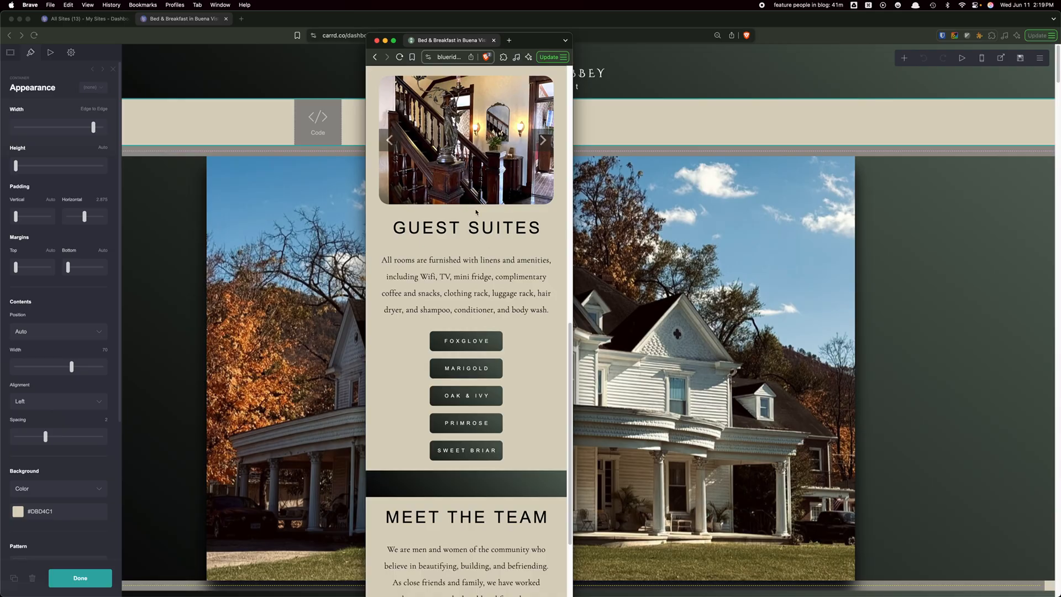
scroll(486, 238, "up", 10)
scroll(476, 214, "up", 3)
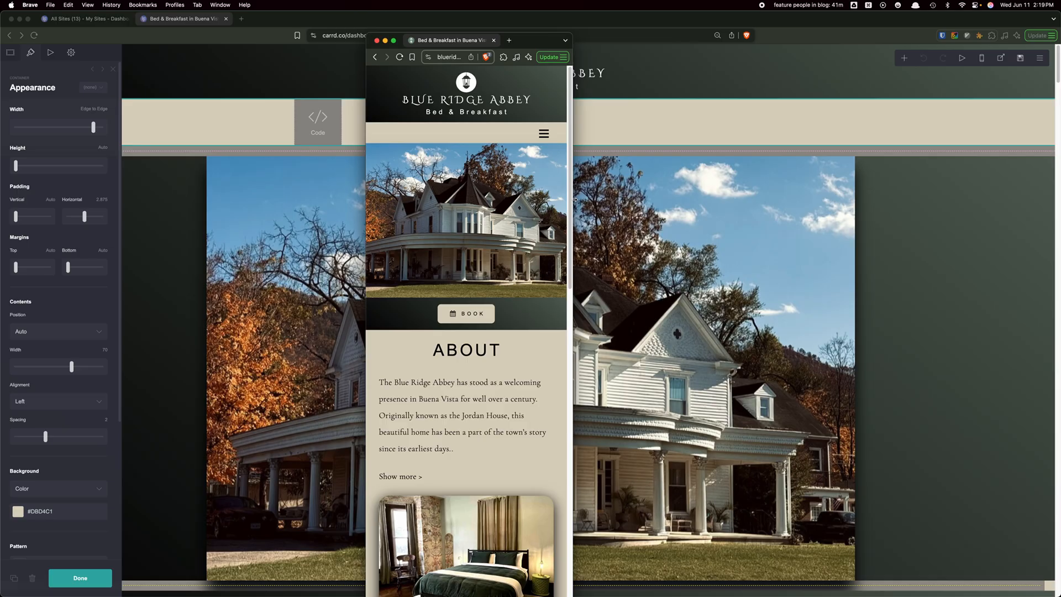
- Return to the site editor and highlight the nav-template line and the "How to do submenus" comment in the header embed's code
left_click_drag(575, 199, 587, 198)
left_click(286, 111)
left_click(315, 119)
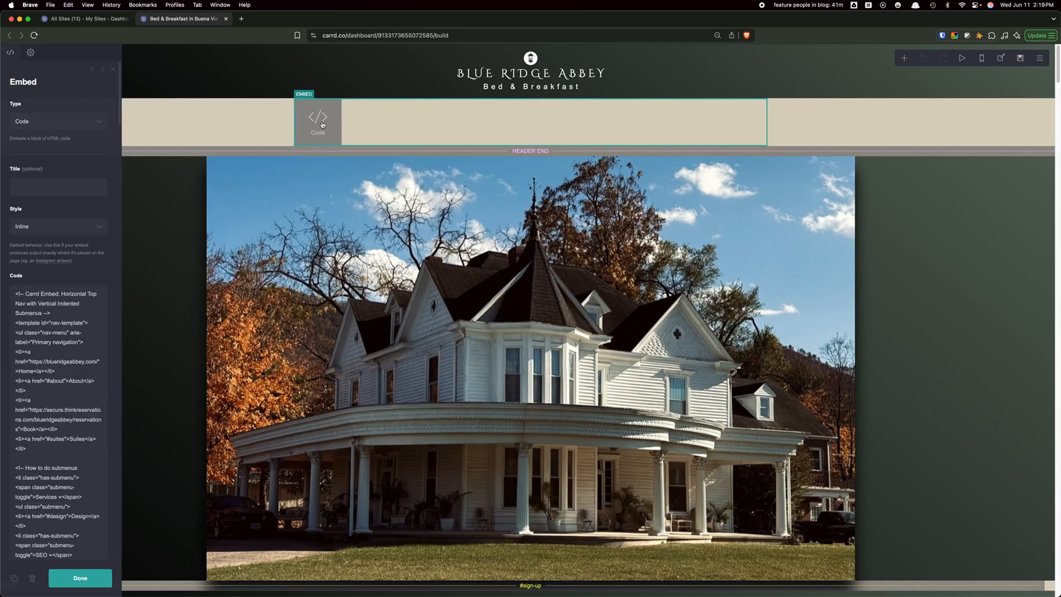
left_click(45, 343)
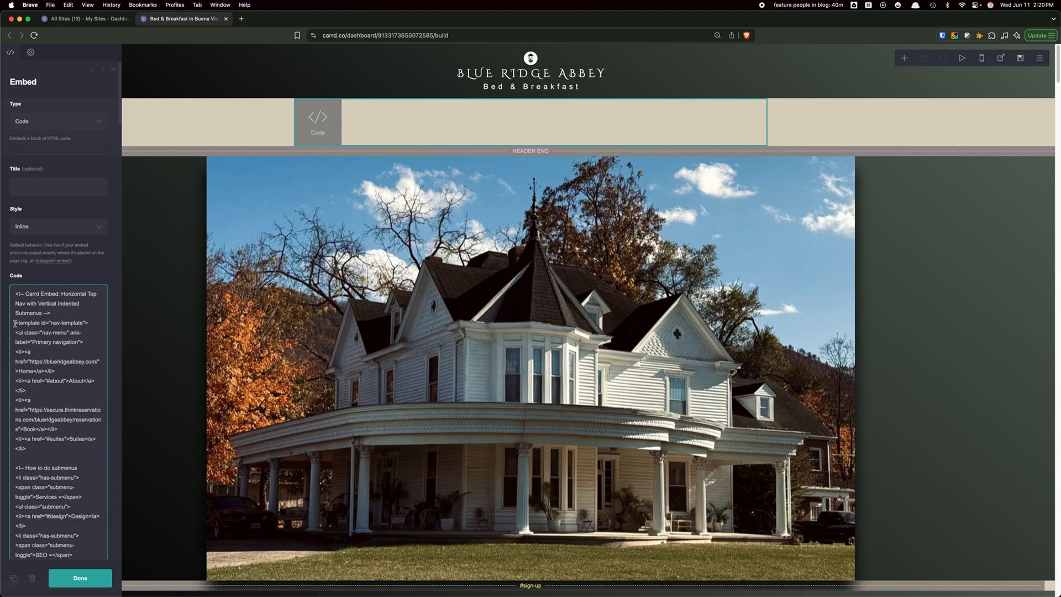
left_click_drag(48, 316, 89, 322)
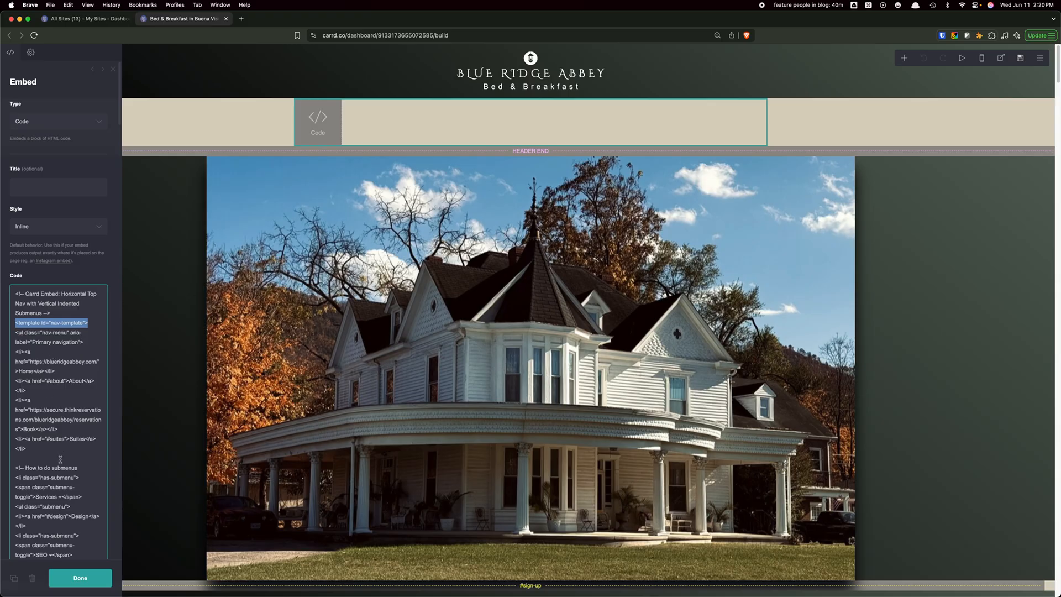
left_click_drag(15, 468, 97, 464)
left_click(96, 465)
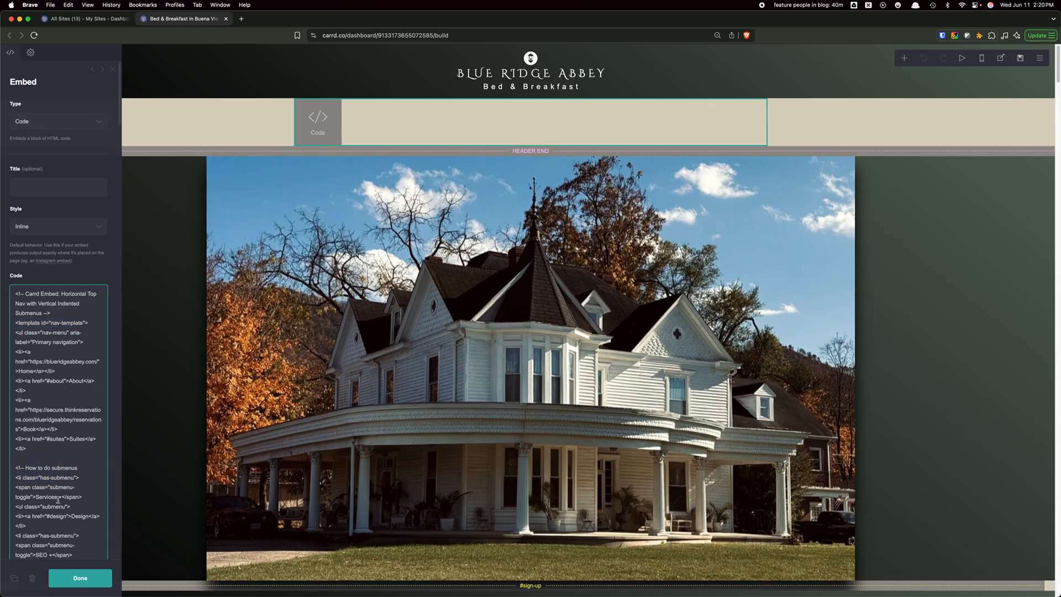